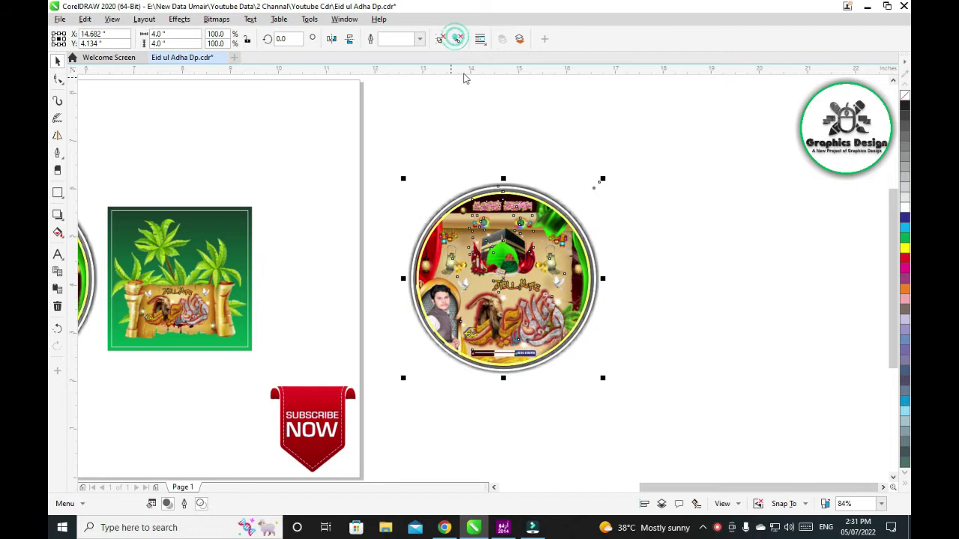
Zoom to Selected (Shift+F2) so the circular Eid ul Adha design fills the window
key(shift+F2)
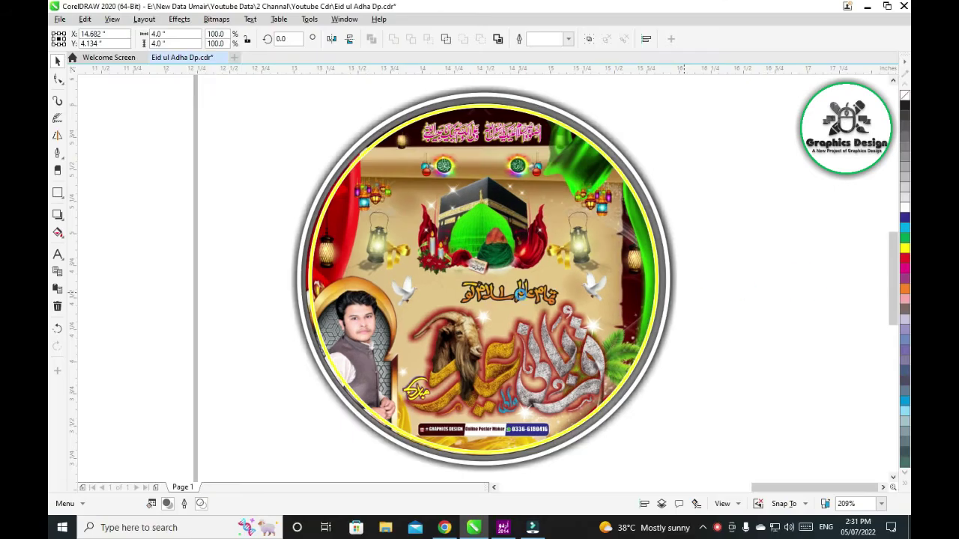
Drag the Kaaba's red glow, red cloth and green dome pieces out of the circle
click(523, 166)
click(715, 192)
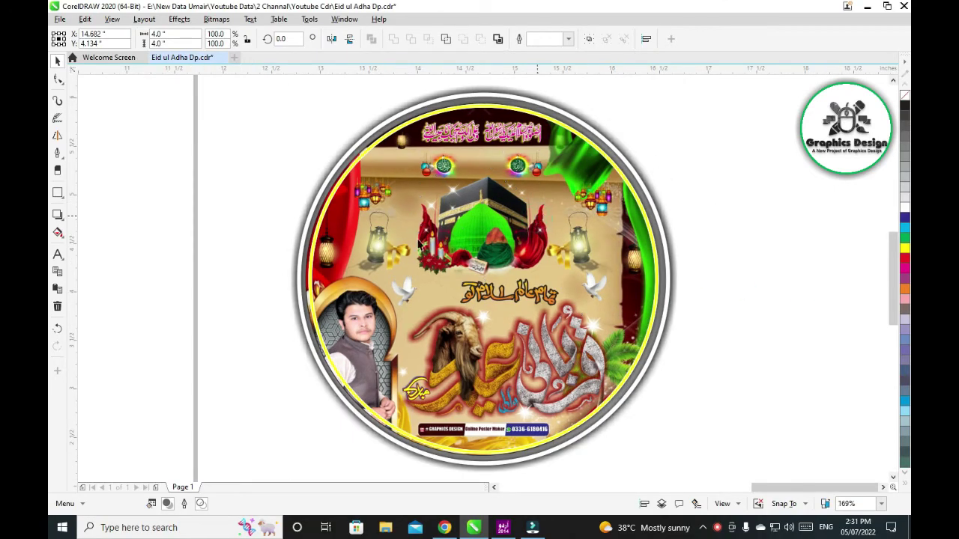
click(478, 268)
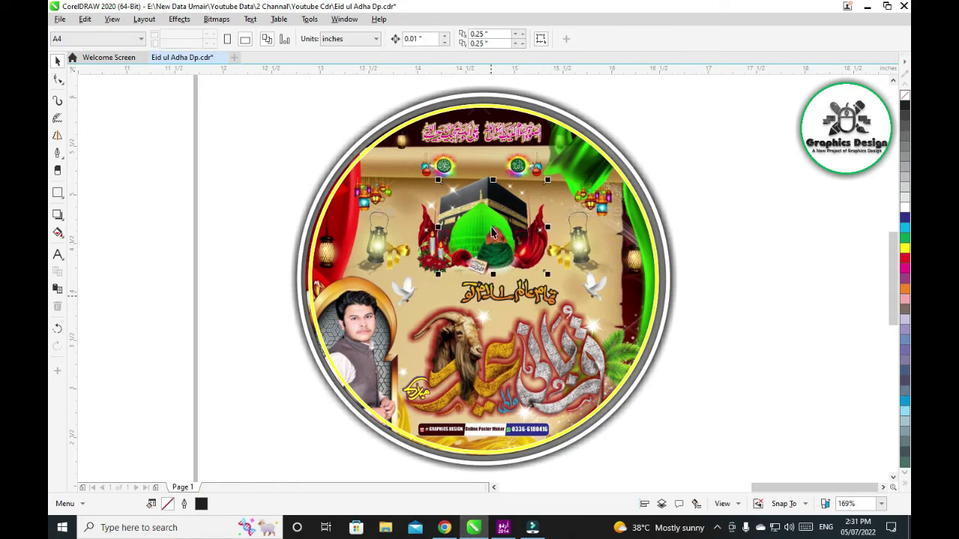
drag(493, 232, 837, 198)
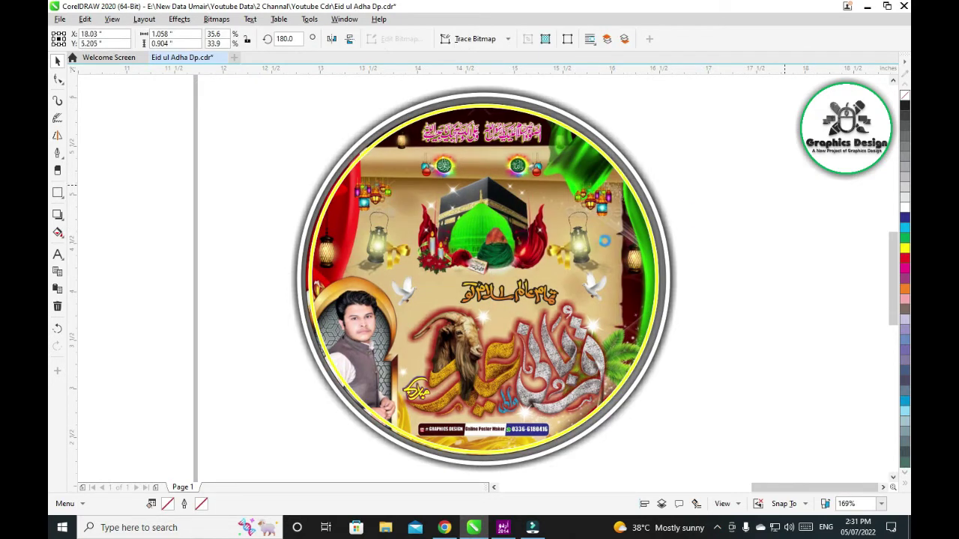
click(528, 264)
drag(527, 263, 816, 317)
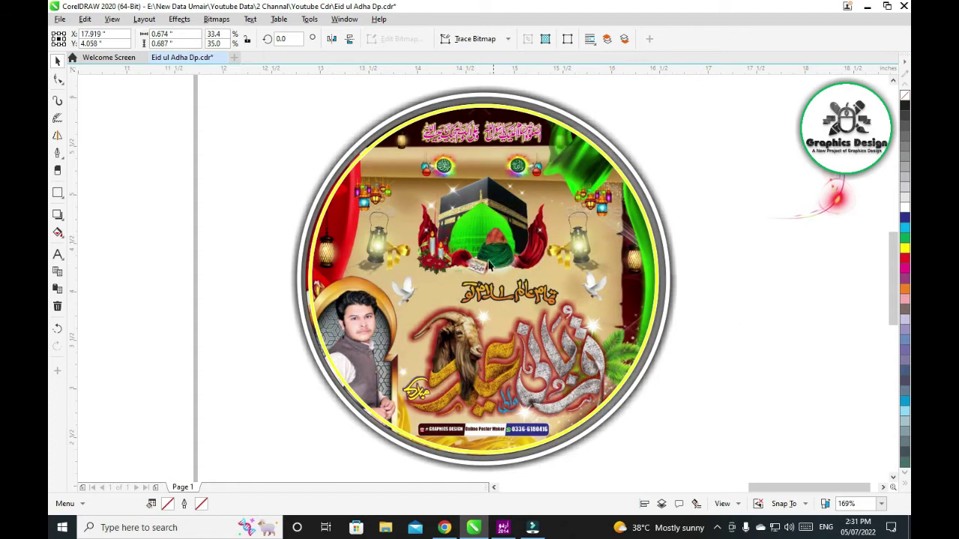
drag(499, 247, 745, 146)
click(487, 244)
drag(487, 244, 788, 410)
Move the candle, the green dome and the Kaaba out to either side of the circle
click(353, 256)
drag(470, 258, 243, 182)
click(472, 224)
drag(479, 233, 763, 276)
drag(483, 225, 265, 140)
Move both lanterns and both gold bows out of the circle
drag(381, 242, 236, 300)
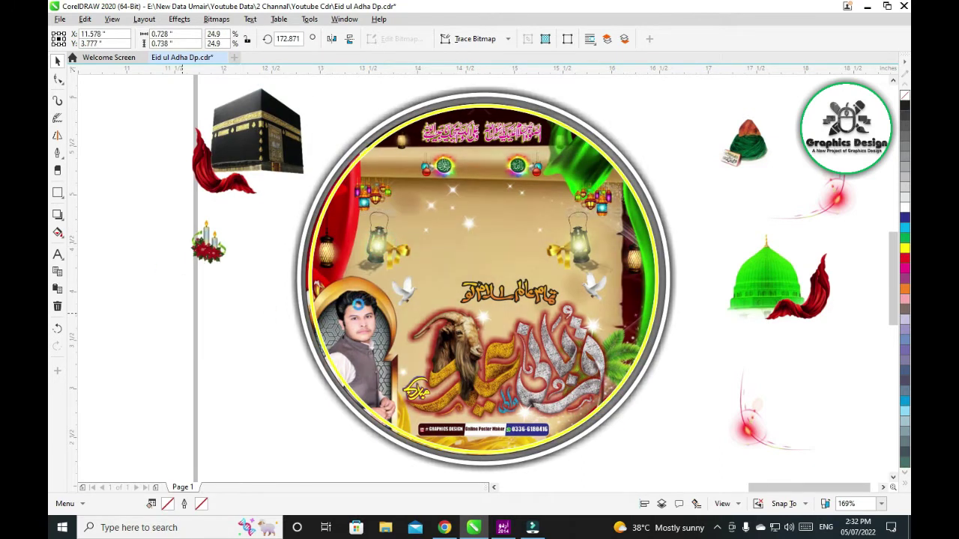
drag(586, 244, 753, 362)
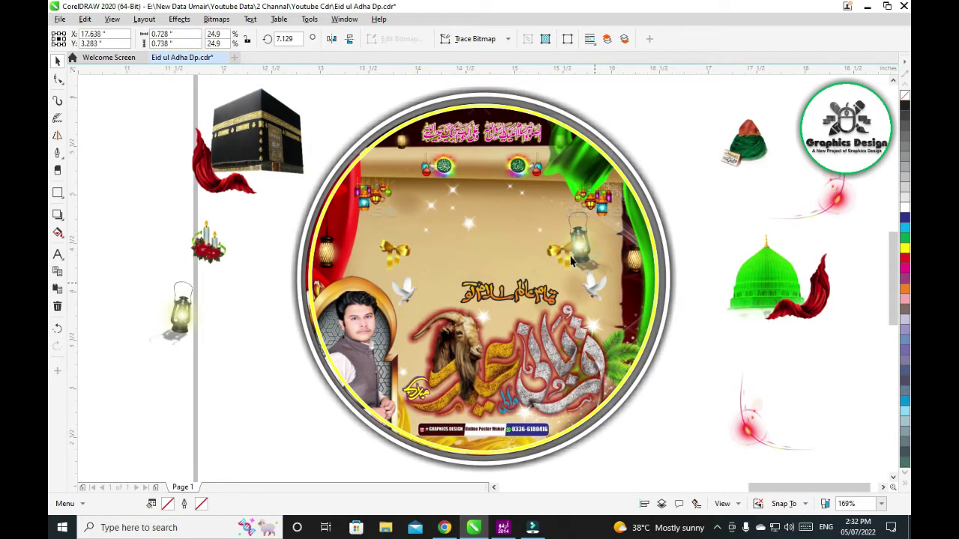
drag(560, 251, 227, 378)
drag(396, 254, 708, 428)
Move the Urdu text line out to the lower left and recolour it green
click(533, 307)
drag(533, 307, 300, 460)
click(904, 262)
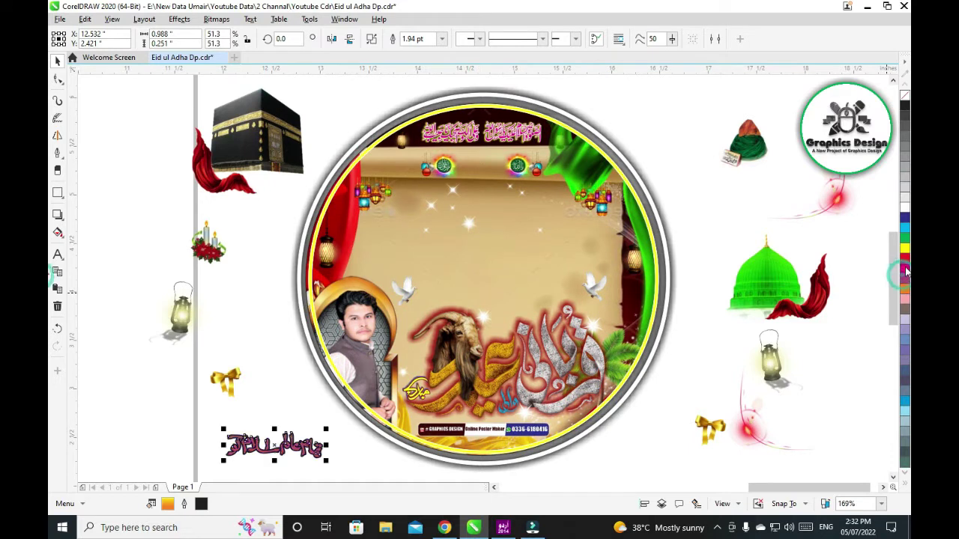
Move the left and right doves together out to the bottom right
click(509, 353)
ctrl+click(405, 286)
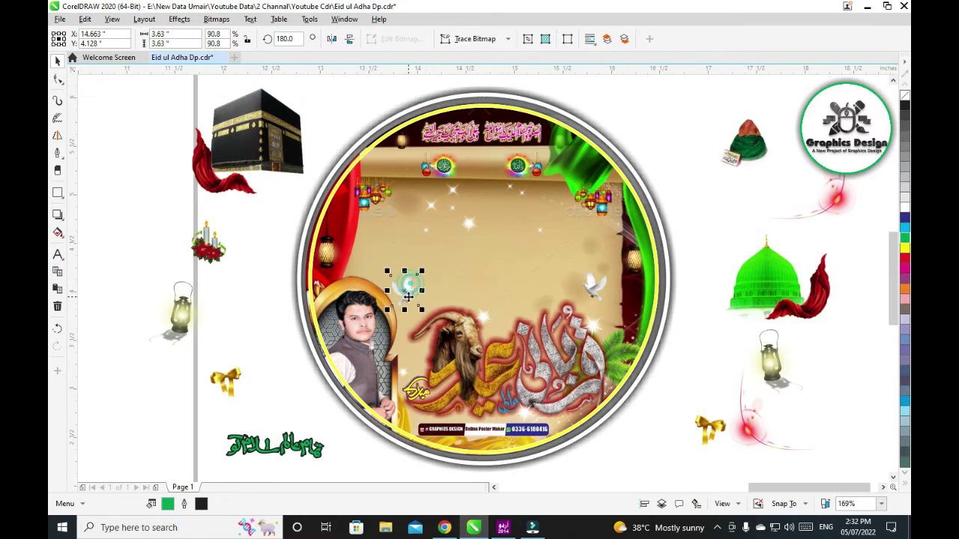
ctrl+shift+click(591, 289)
drag(591, 288, 824, 451)
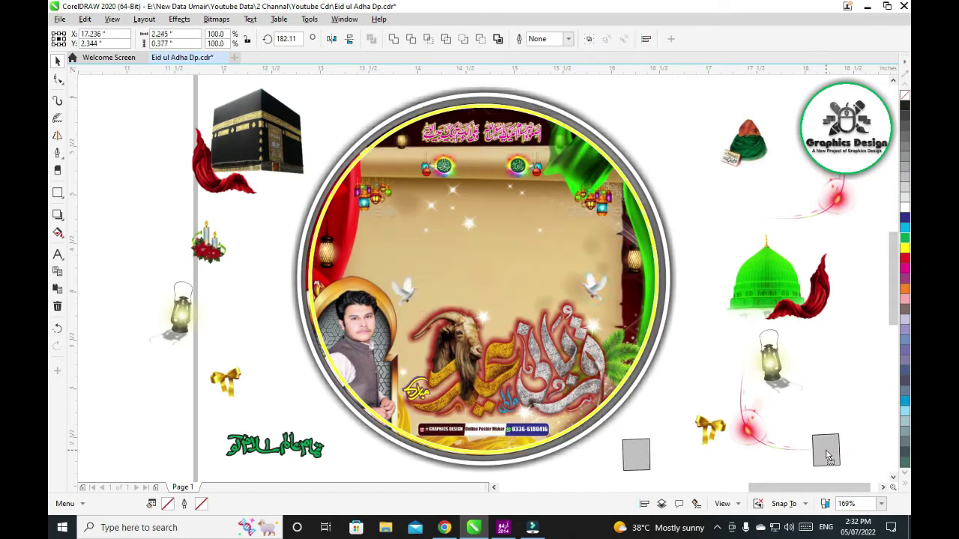
Drag the contact banner out of the circle onto the page
click(509, 438)
ctrl+click(509, 438)
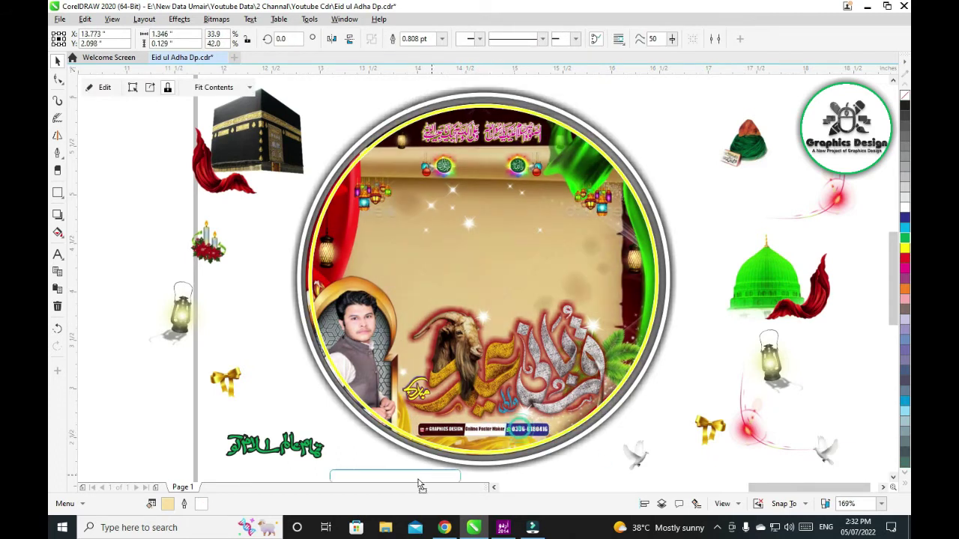
drag(509, 438, 420, 480)
scroll(430, 443, down, 1)
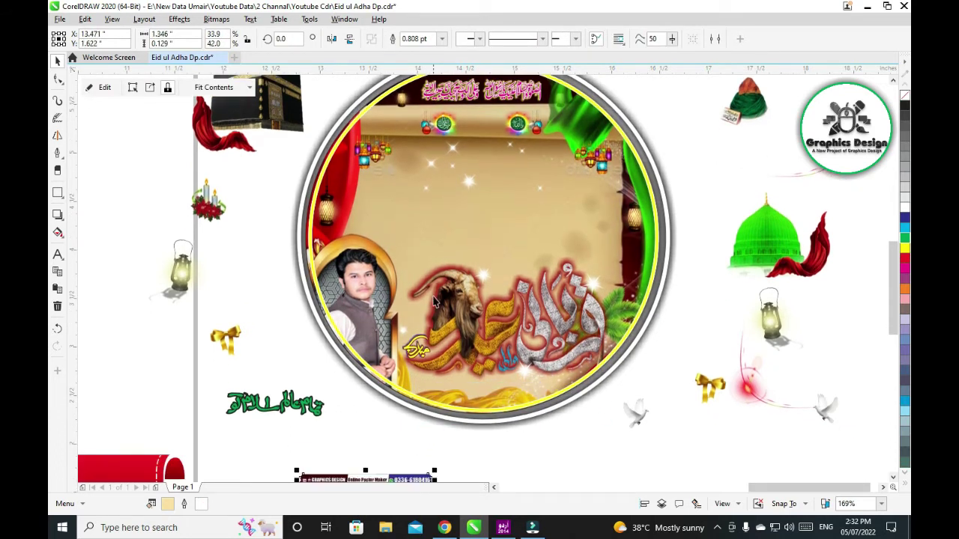
click(375, 262)
Move both pieces of the top pink calligraphy out to the right
ctrl+click(448, 126)
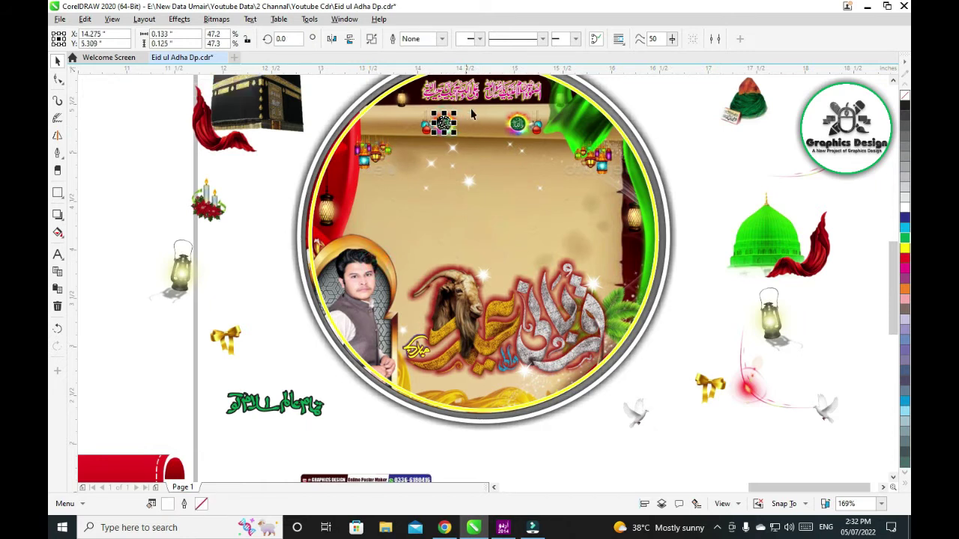
ctrl+click(503, 93)
ctrl+shift+click(450, 88)
drag(448, 87, 662, 338)
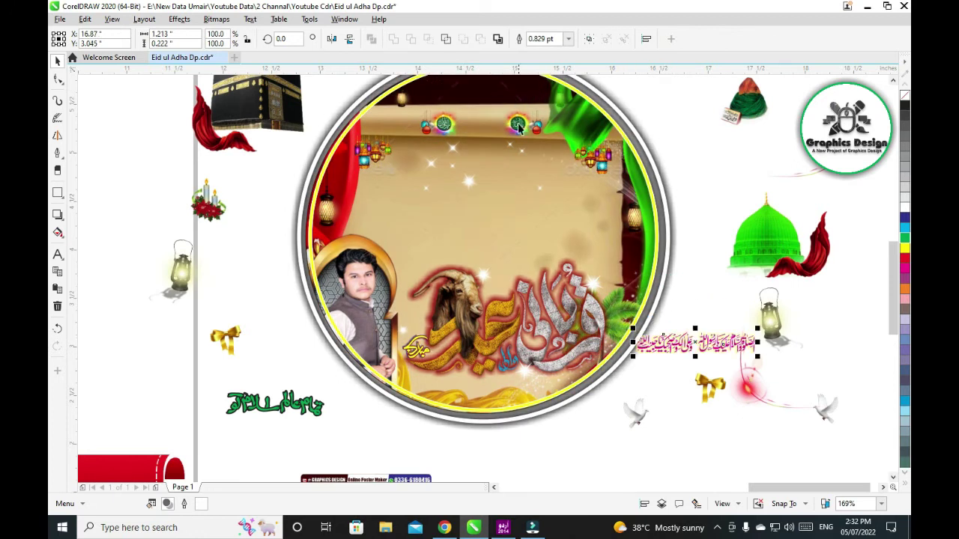
Move a small hanging ornament out of the circle, then clear the selection
ctrl+click(424, 128)
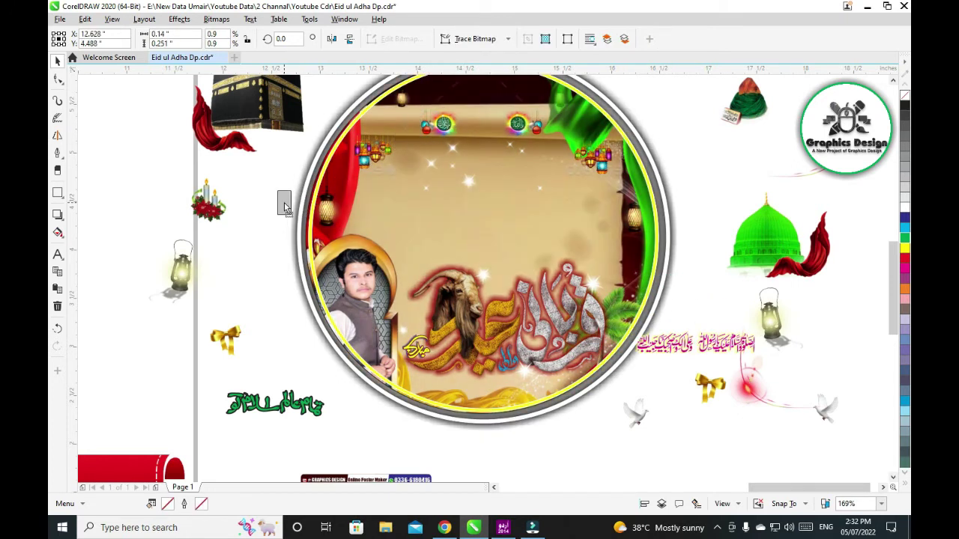
drag(538, 129, 681, 134)
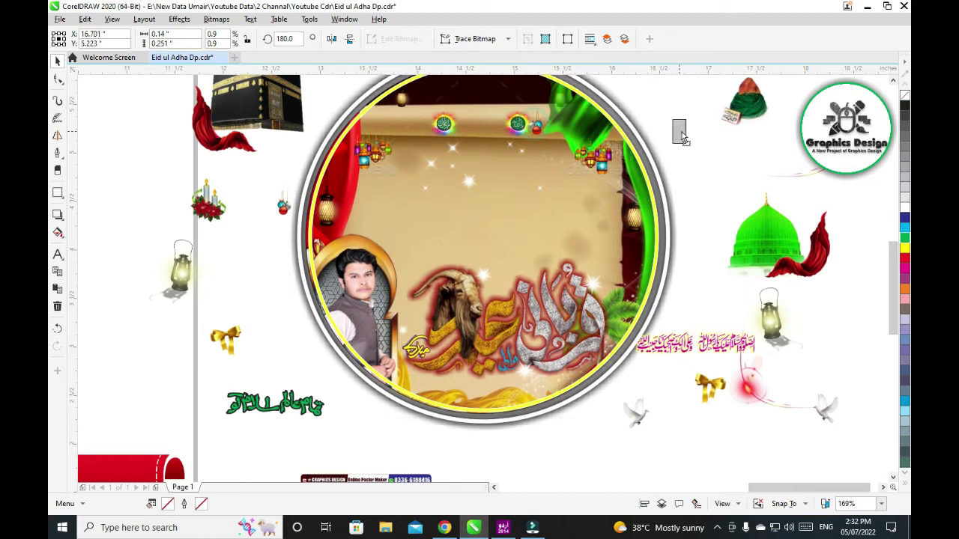
click(450, 142)
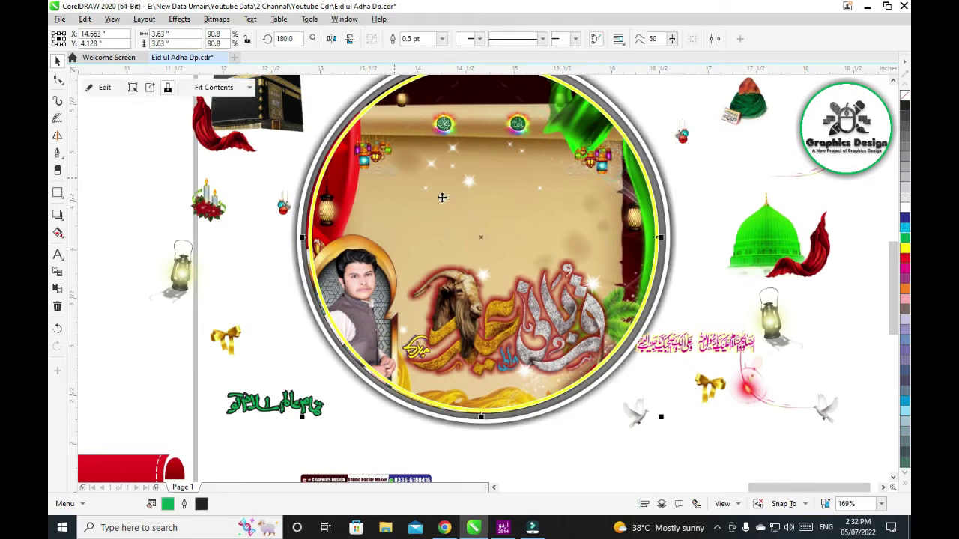
click(366, 271)
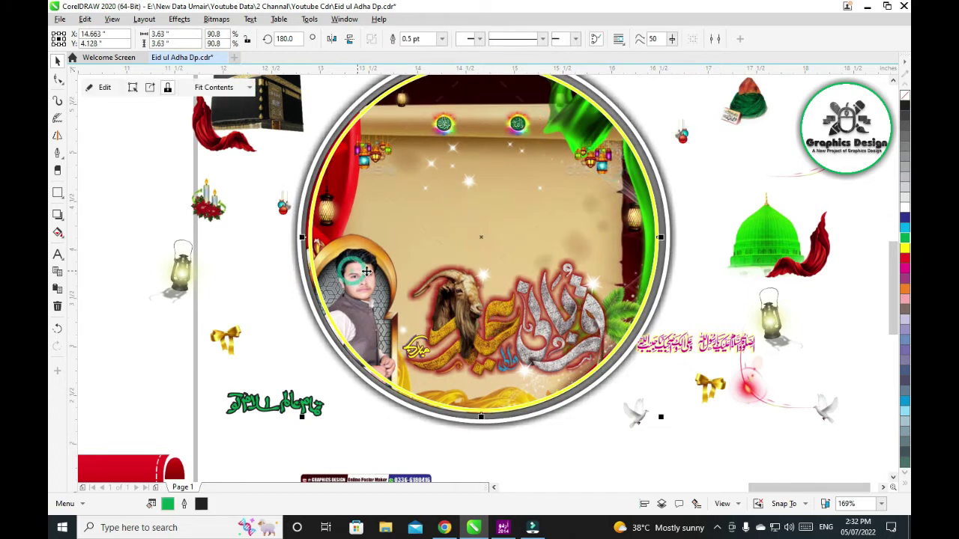
click(701, 424)
click(719, 354)
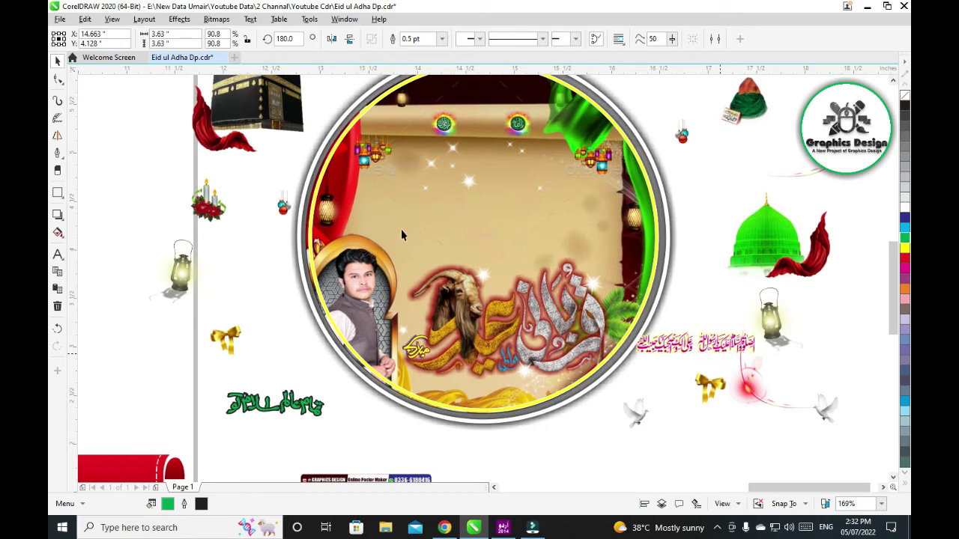
Select the circular picture and enter Edit PowerClip to reach its contents
click(546, 299)
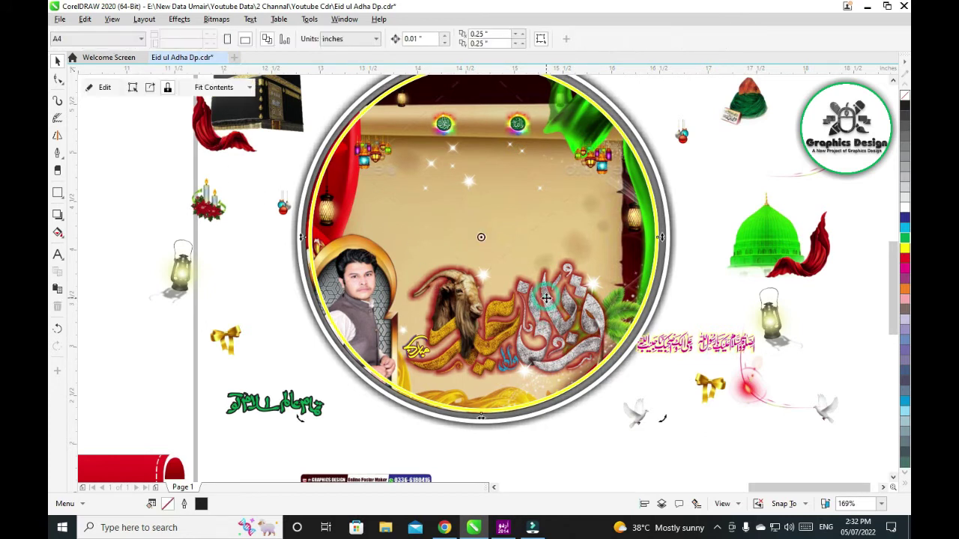
click(108, 89)
click(109, 88)
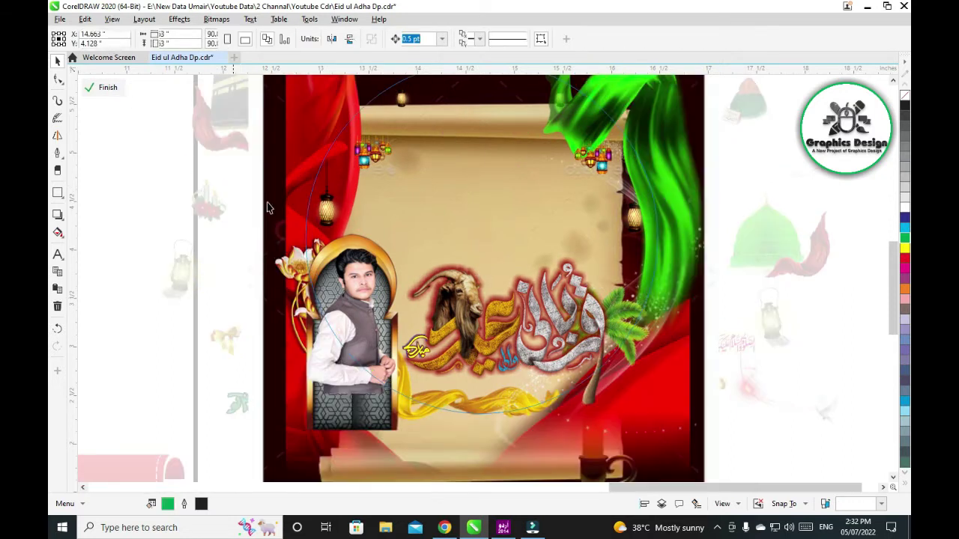
Drag the green and red ribbons and the faint and sparkle overlays off the artwork
scroll(247, 303, down, 3)
drag(404, 277, 644, 224)
drag(266, 199, 120, 187)
drag(439, 271, 565, 349)
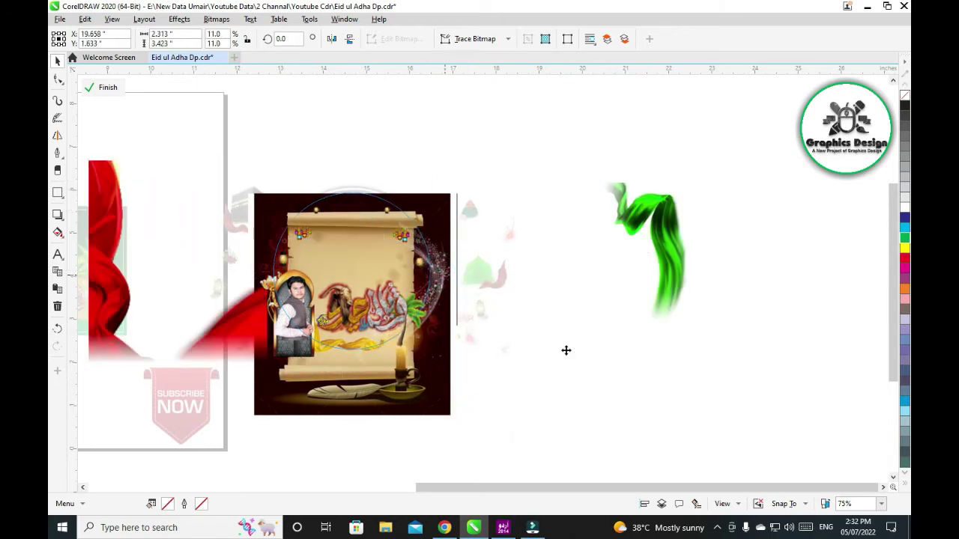
drag(434, 205, 648, 143)
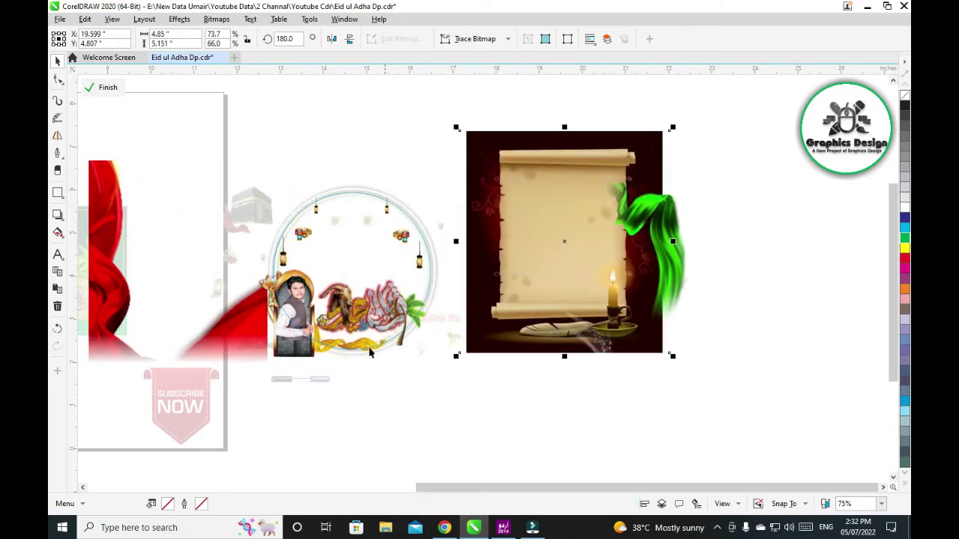
Move the arch frame, gold ribbon, lanterns, flower ornaments and palm tree out of the circle
drag(293, 352, 240, 421)
drag(352, 351, 368, 421)
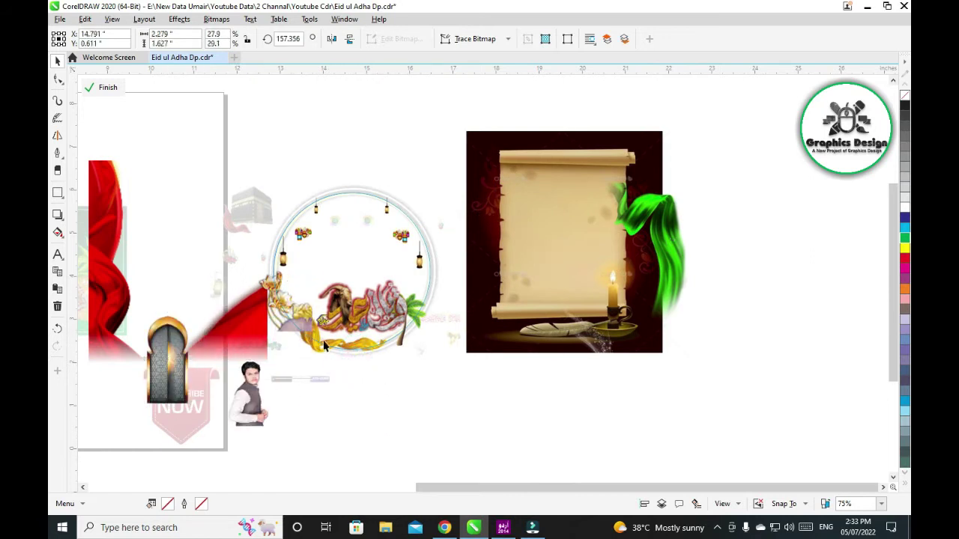
drag(307, 324, 235, 350)
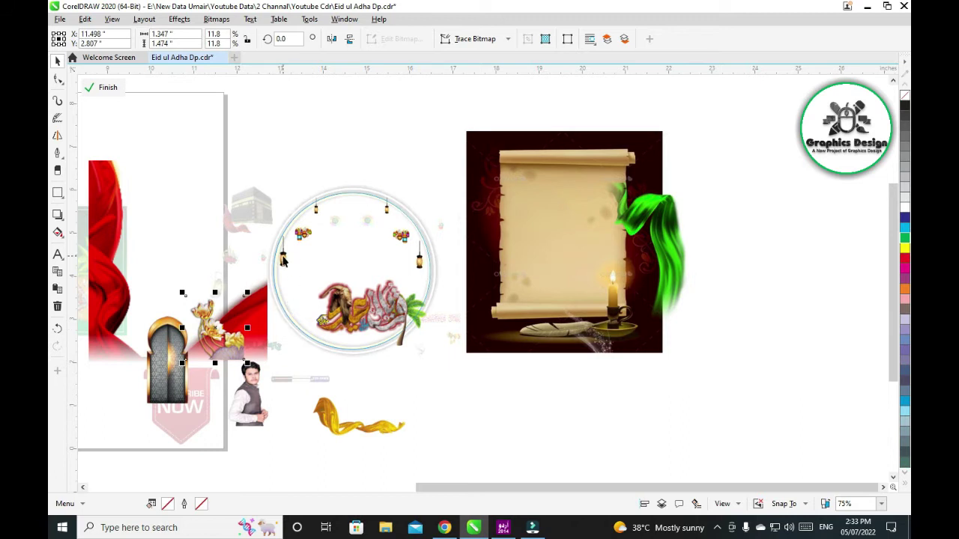
drag(282, 259, 209, 237)
drag(278, 233, 305, 157)
drag(400, 237, 351, 146)
drag(387, 210, 416, 168)
drag(416, 309, 456, 379)
Zoom in on the goat calligraphy and move the small yellow blessing text
mouse_move(421, 339)
mouse_down()
mouse_move(397, 325)
mouse_move(420, 330)
mouse_up()
click(401, 275)
click(754, 213)
click(253, 303)
drag(254, 303, 192, 260)
Undo the stray text move and give the yellow lettering a 2 pt outline
key(ctrl+z)
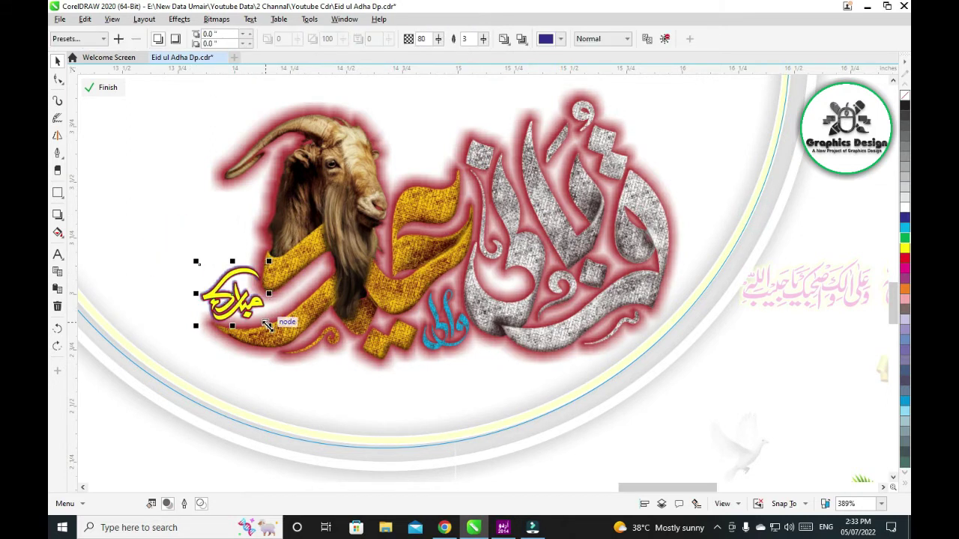
click(466, 39)
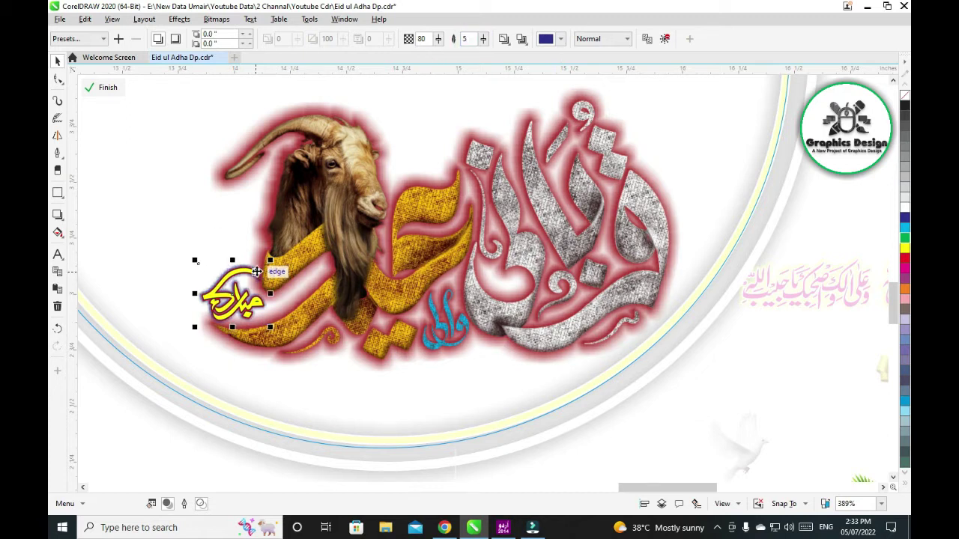
key(F12)
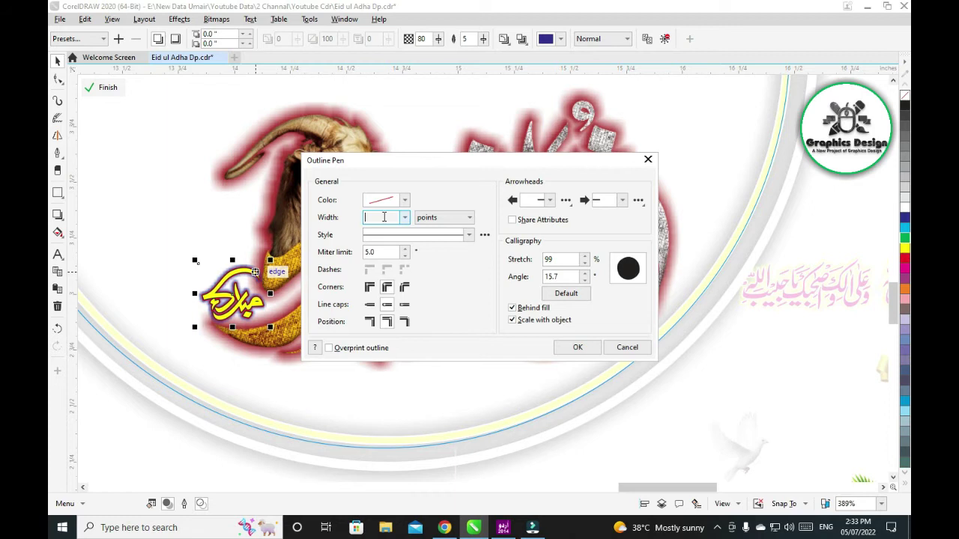
key(Escape)
key(Escape)
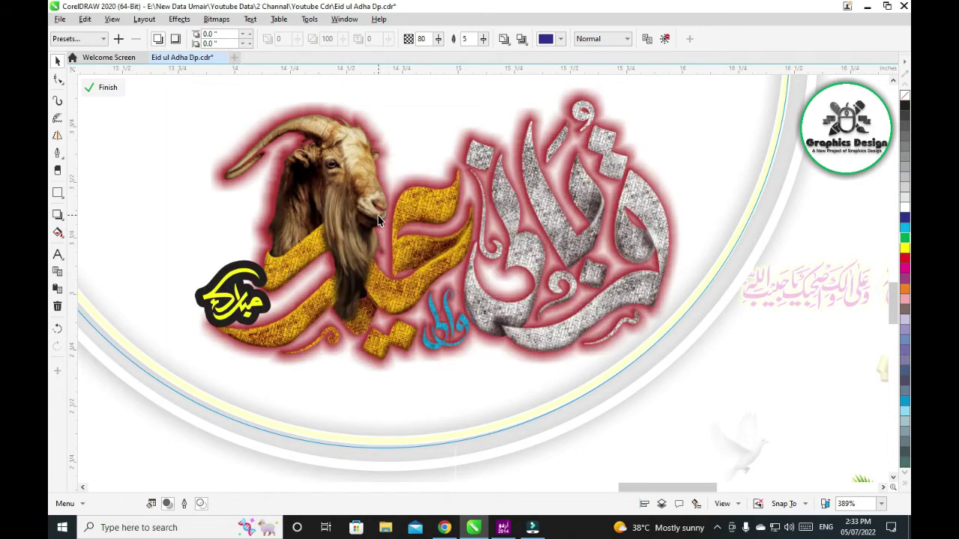
key(F12)
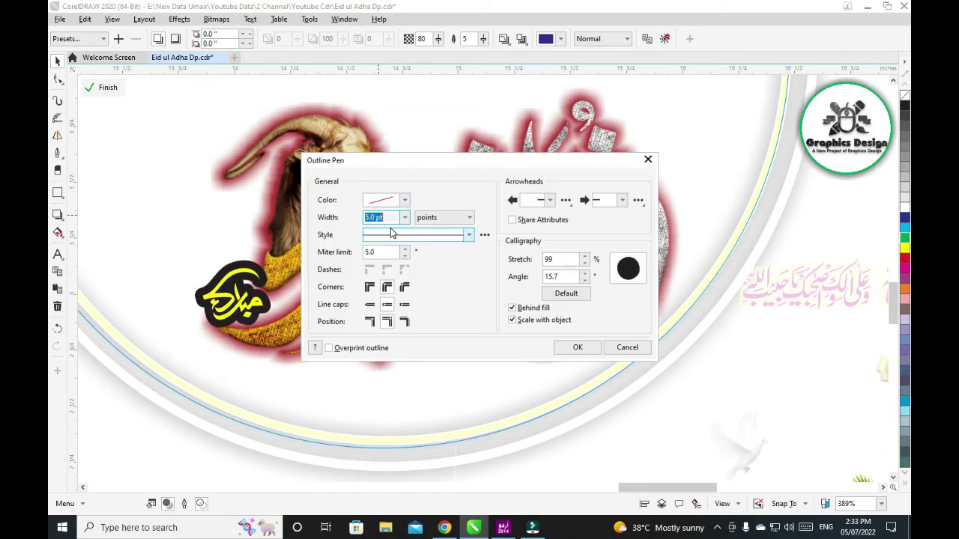
text(2)
key(Return)
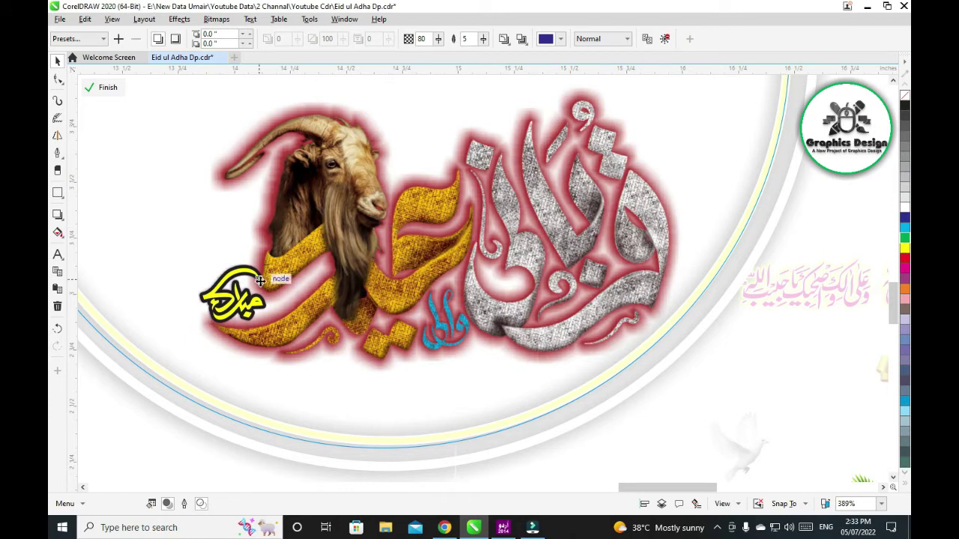
Zoom in on the yellow Arabic lettering and reapply the 2 pt outline width
click(249, 278)
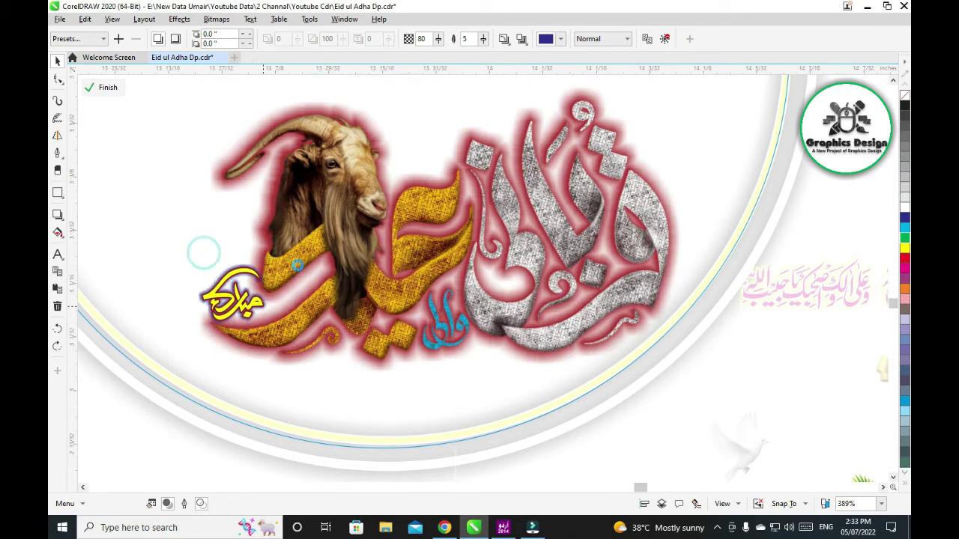
key(shift+F2)
double_click(495, 190)
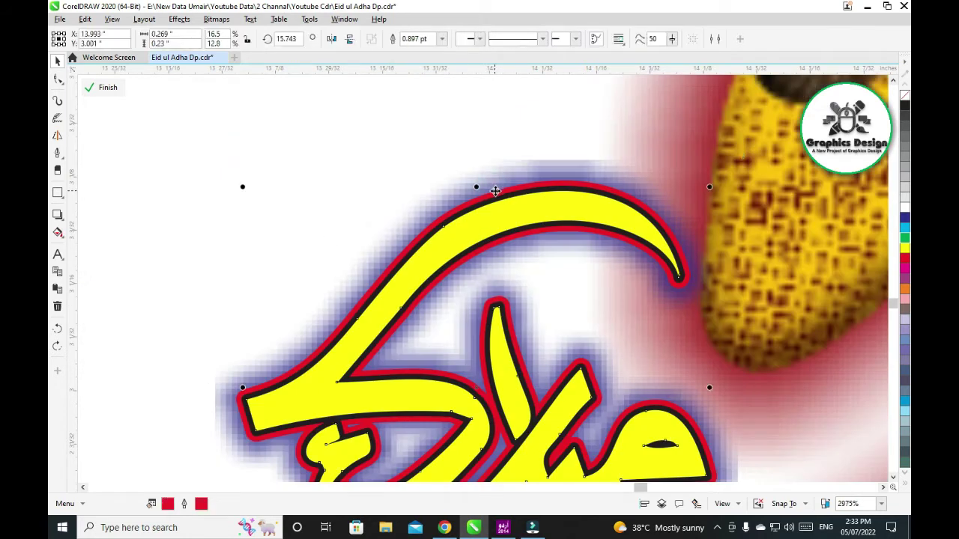
key(space)
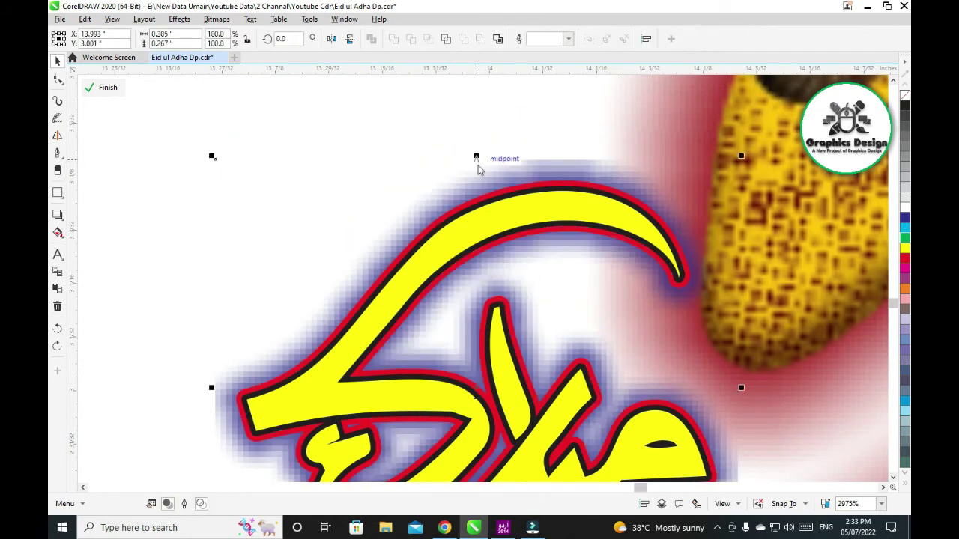
key(F12)
text(2)
key(Return)
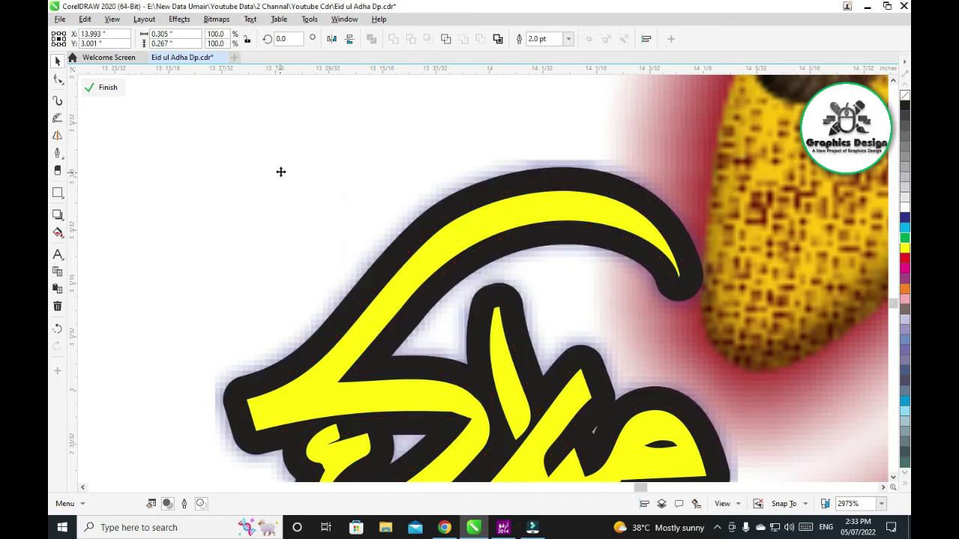
Cancel stray moves of the lettering and red shape, recheck the outline, and deselect
drag(467, 200, 444, 184)
key(Escape)
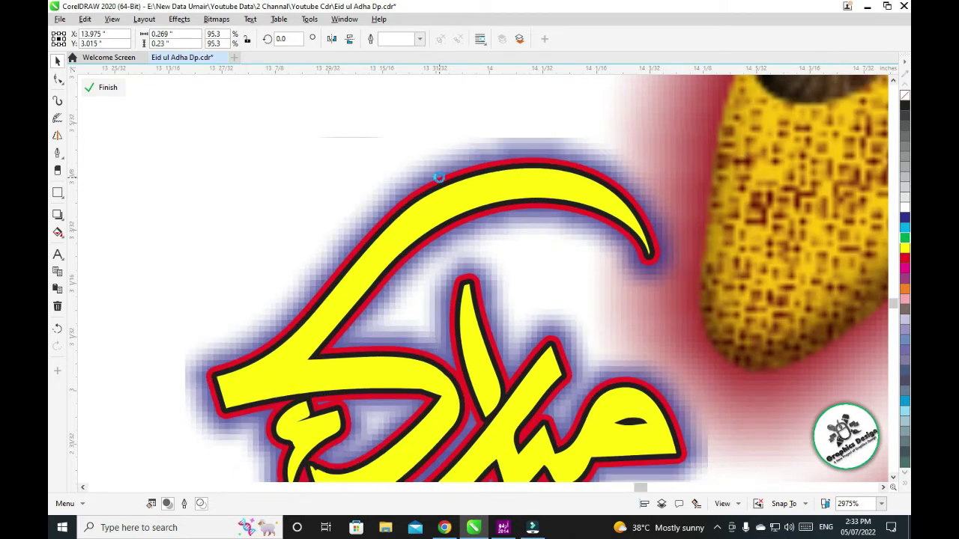
click(461, 206)
drag(461, 207, 400, 177)
key(Escape)
key(F12)
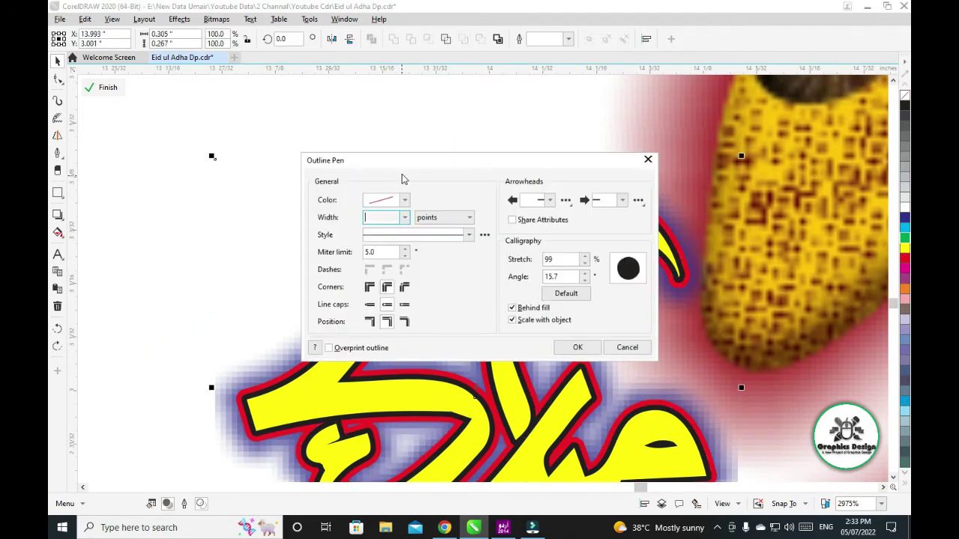
key(Escape)
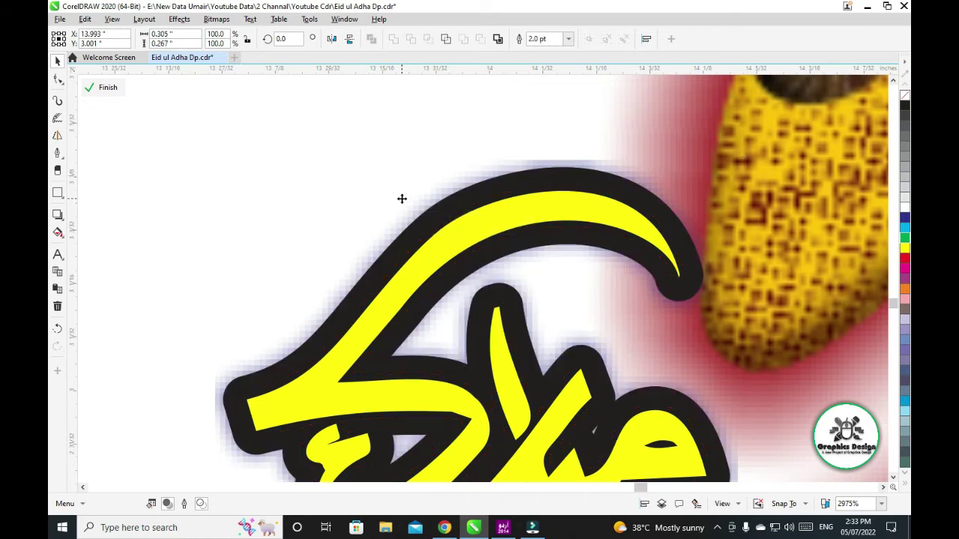
scroll(307, 137, down, 6)
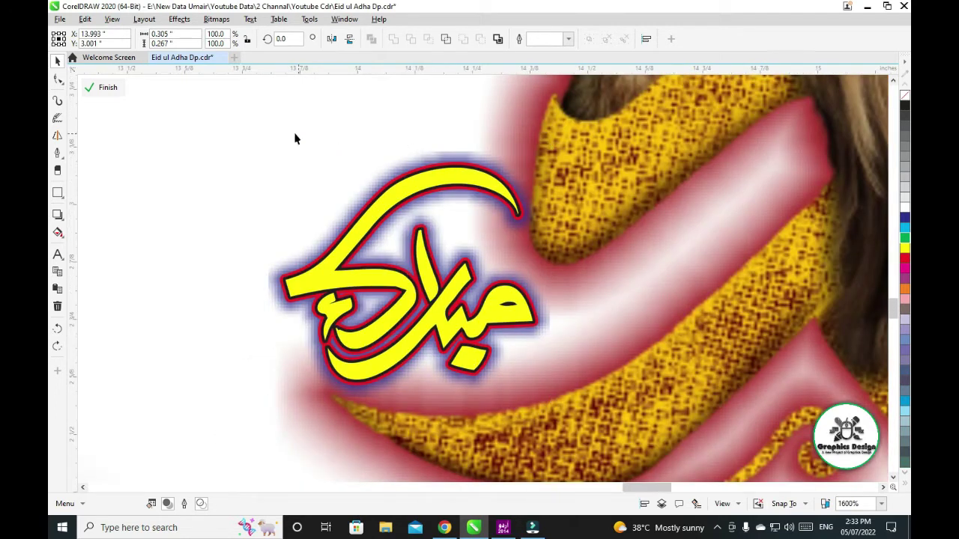
scroll(318, 202, down, 2)
key(Escape)
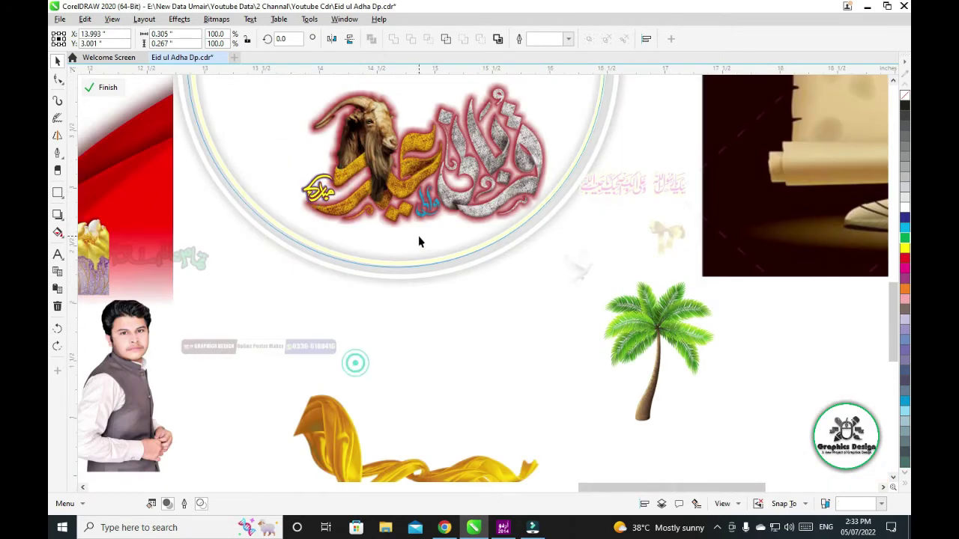
Select the goat calligraphy's glow shadow and change its colour from red to blue
drag(400, 166, 255, 276)
click(450, 208)
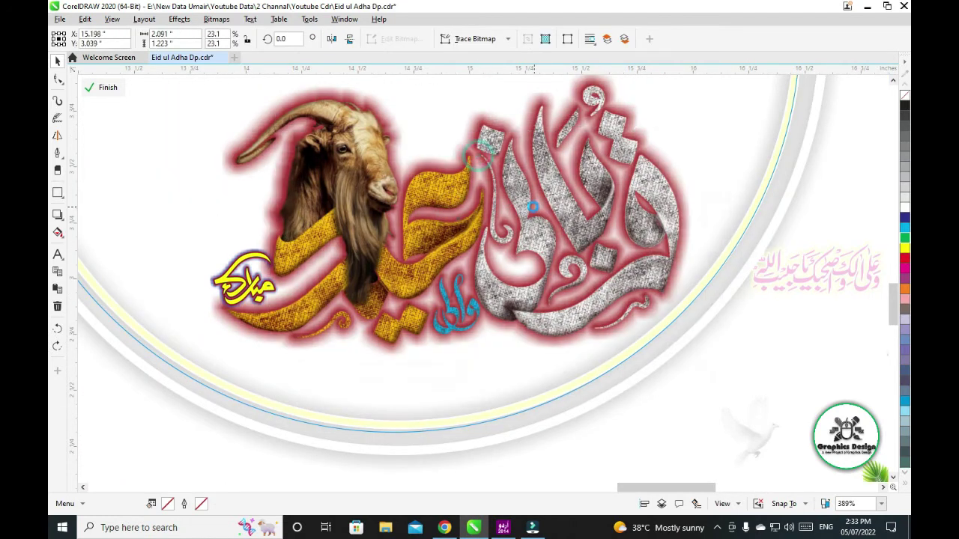
click(524, 203)
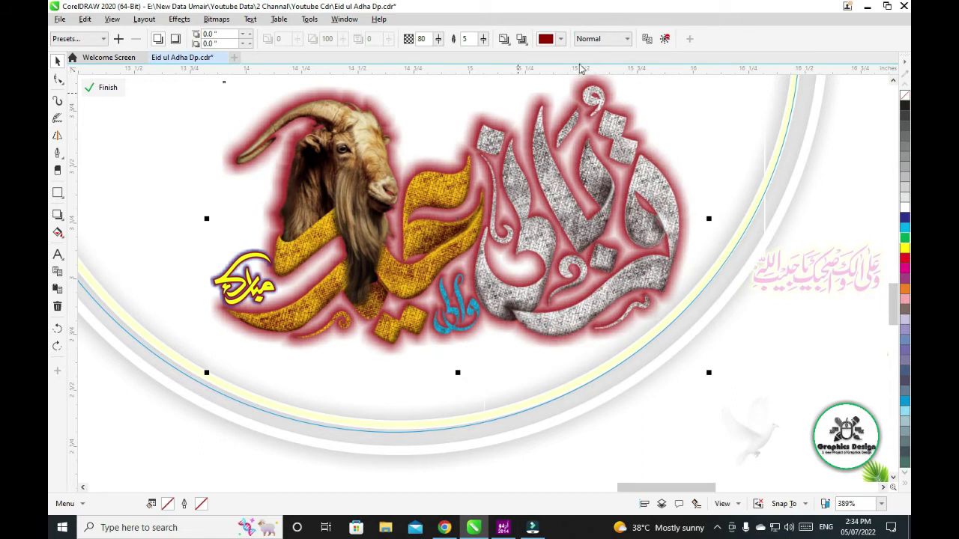
click(562, 39)
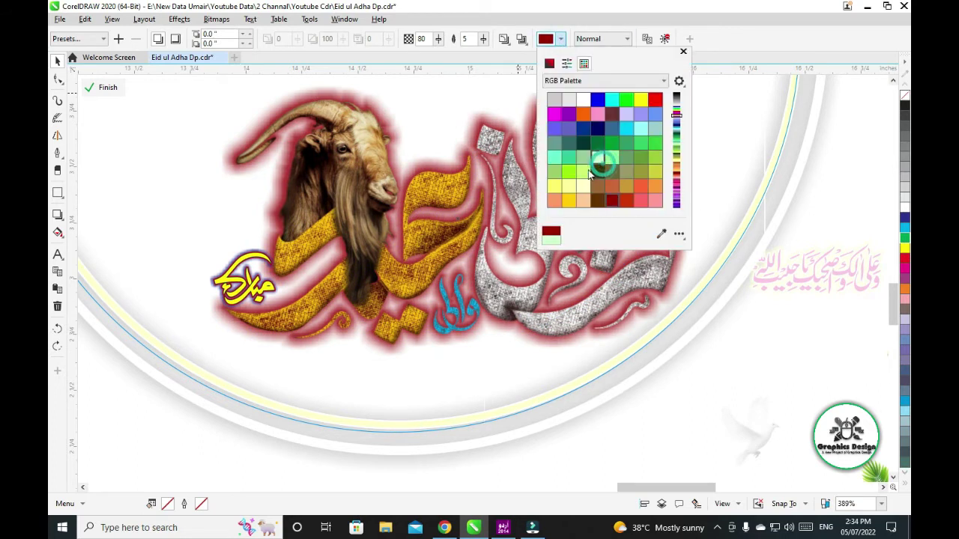
click(554, 185)
scroll(615, 101, up, 1)
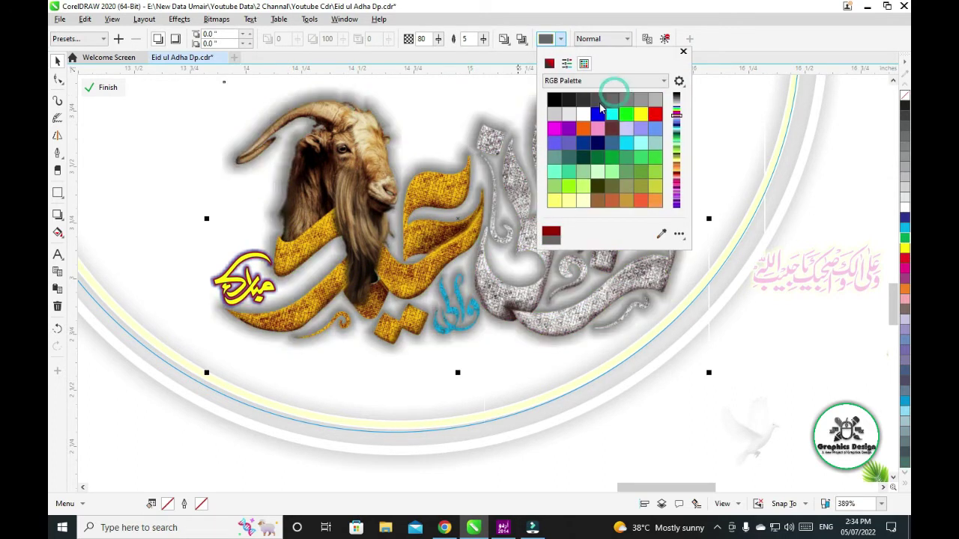
click(655, 113)
click(598, 113)
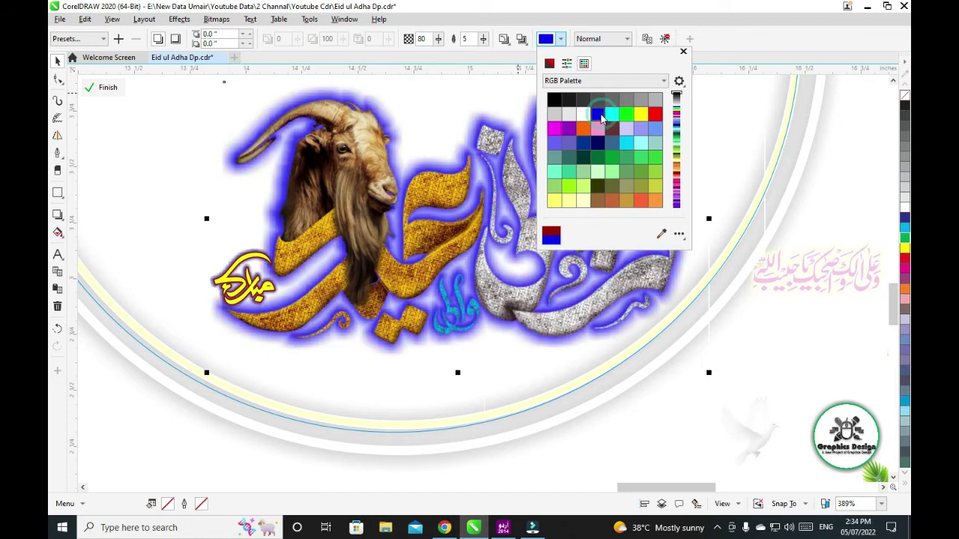
click(796, 288)
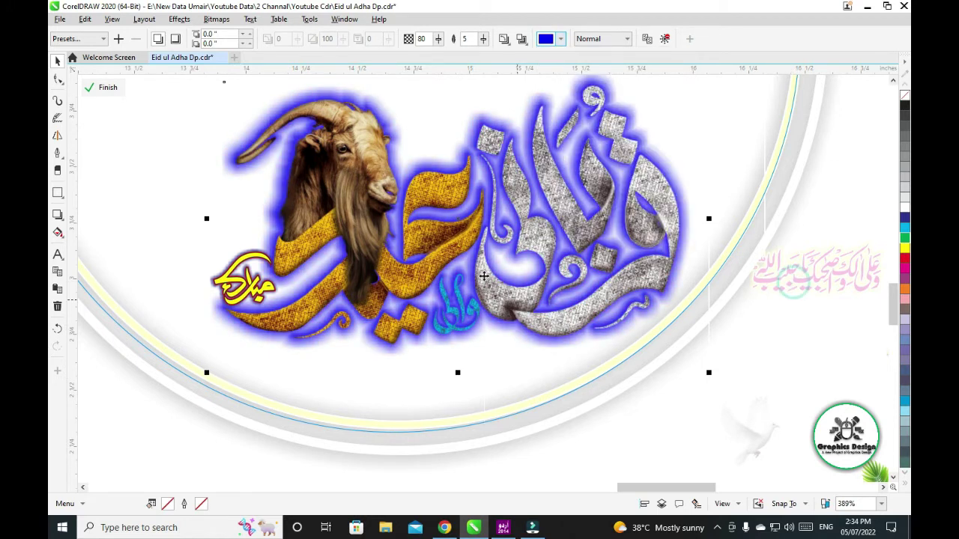
scroll(518, 215, down, 2)
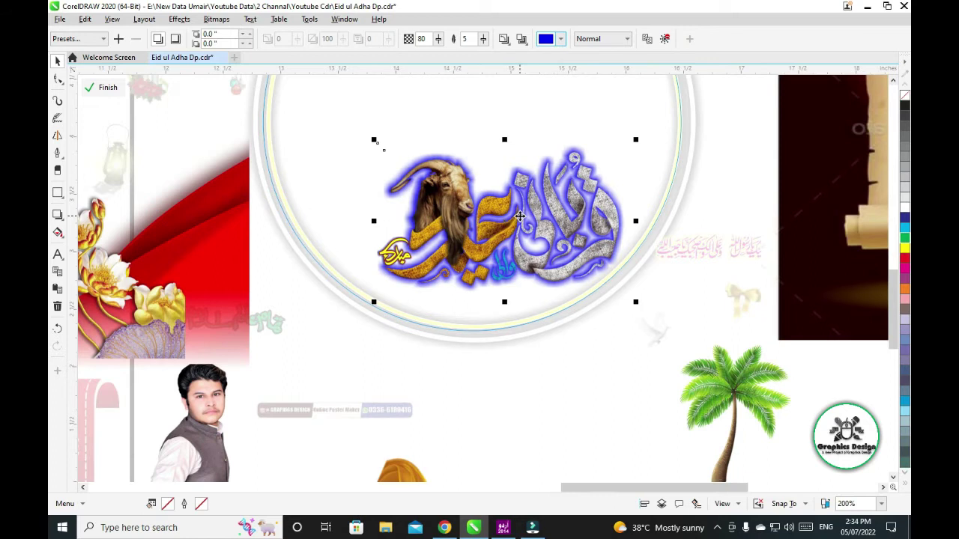
Finish editing the circle's PowerClip contents, then reopen them
scroll(520, 217, down, 2)
click(573, 310)
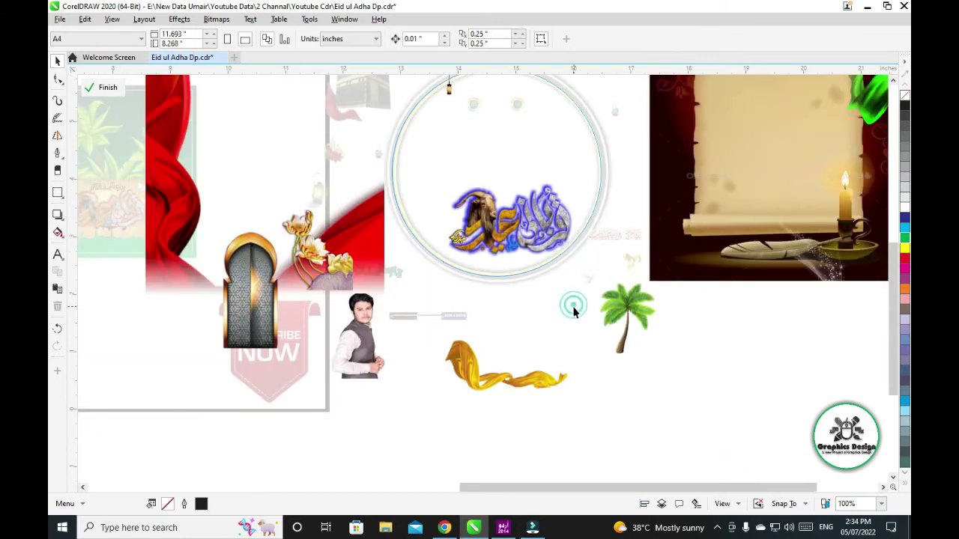
click(113, 89)
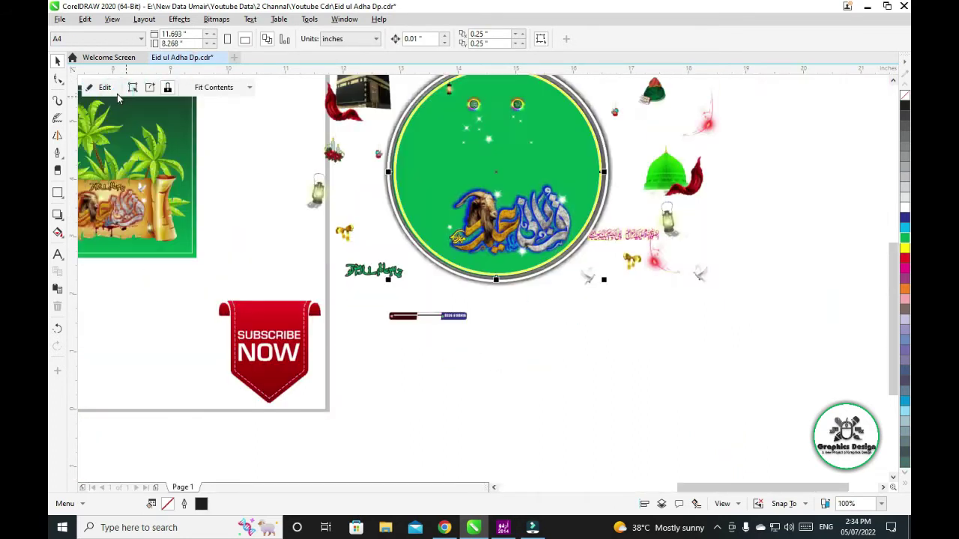
click(107, 88)
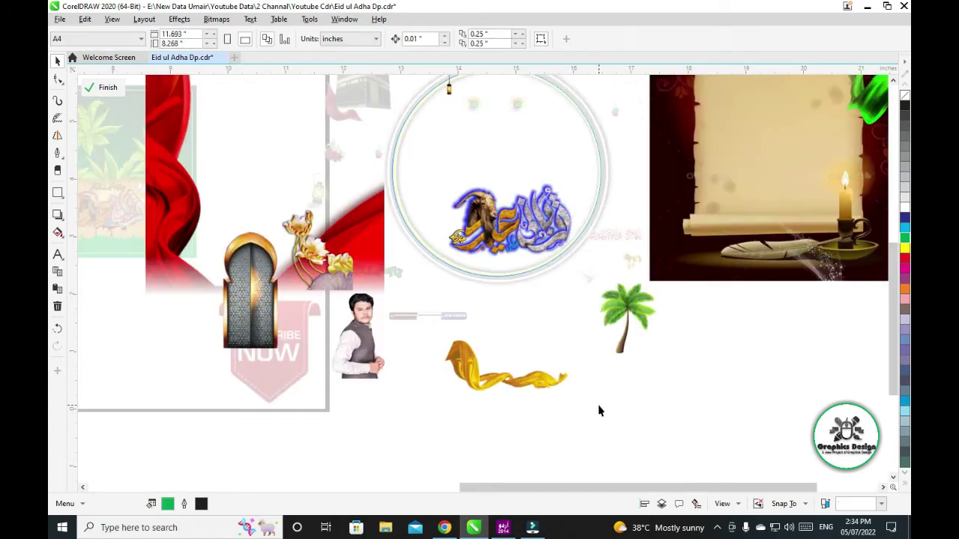
Add a 'ctrl + z' text label beside the palm tree, enlarge it, then undo
click(57, 254)
click(520, 318)
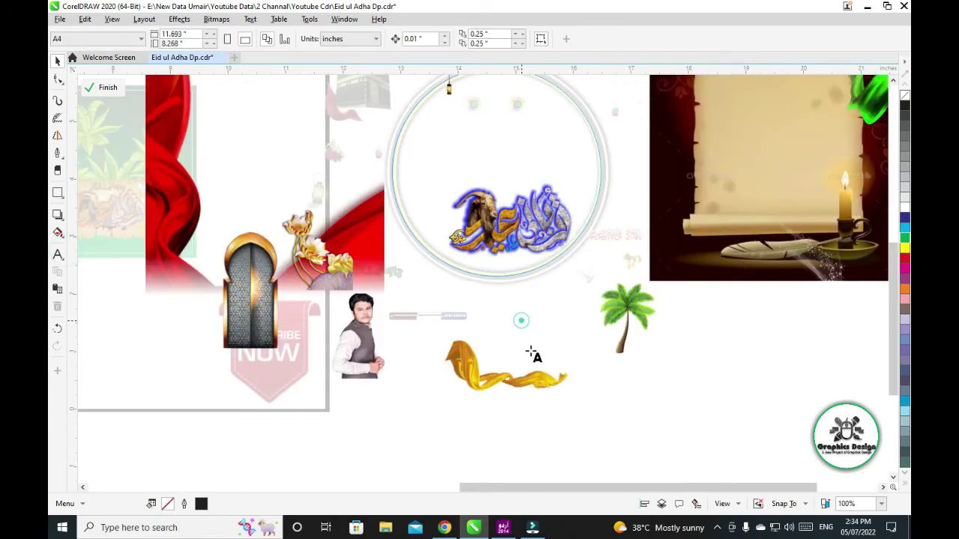
text(ctrl + z)
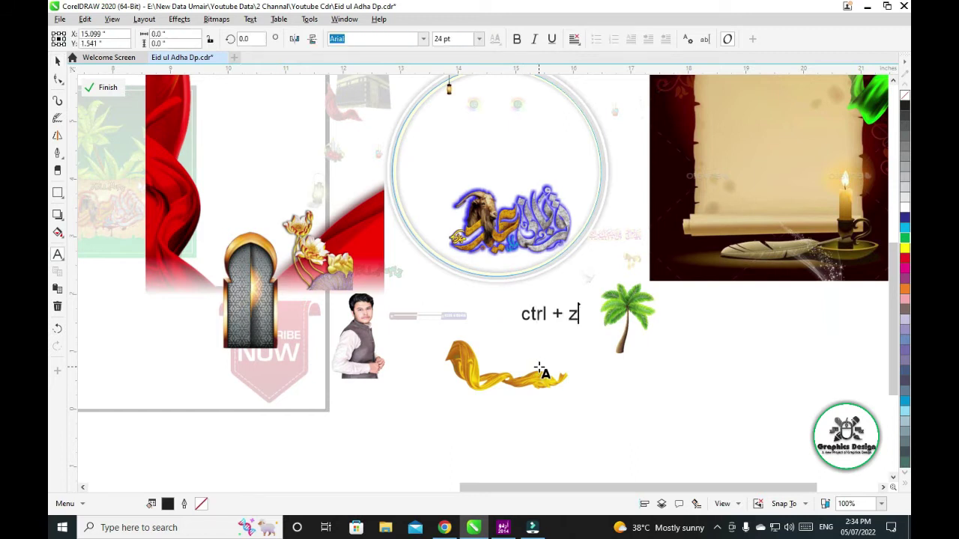
key(Escape)
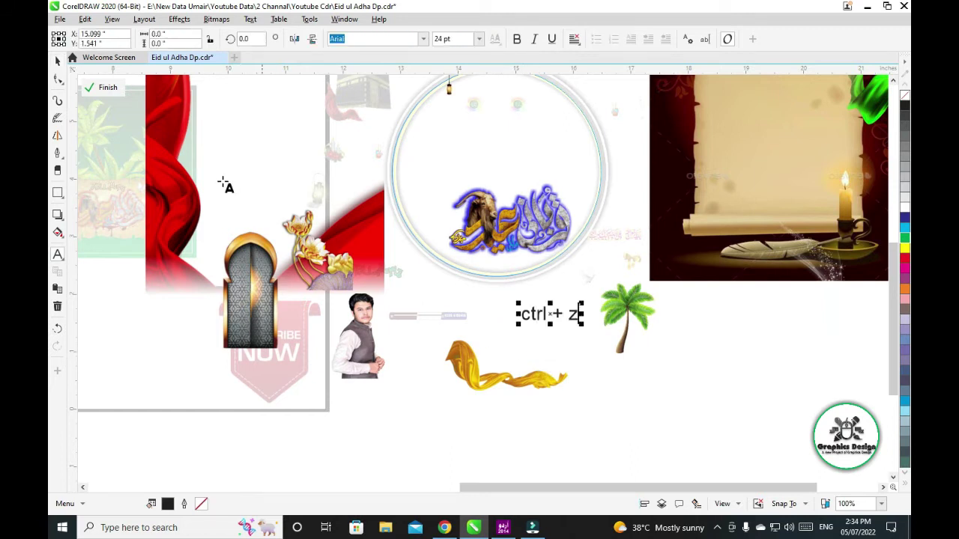
click(57, 61)
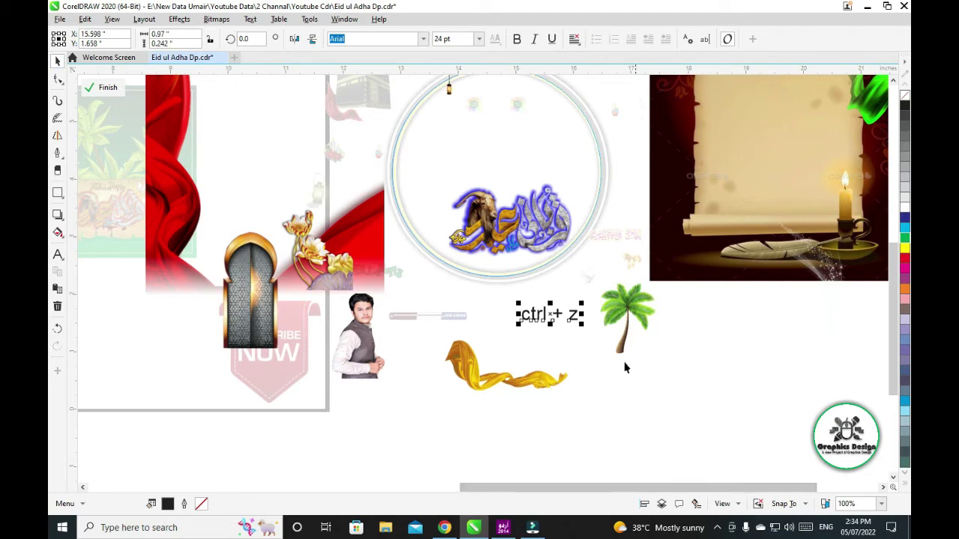
drag(581, 324, 631, 352)
key(ctrl+z)
key(ctrl+z)
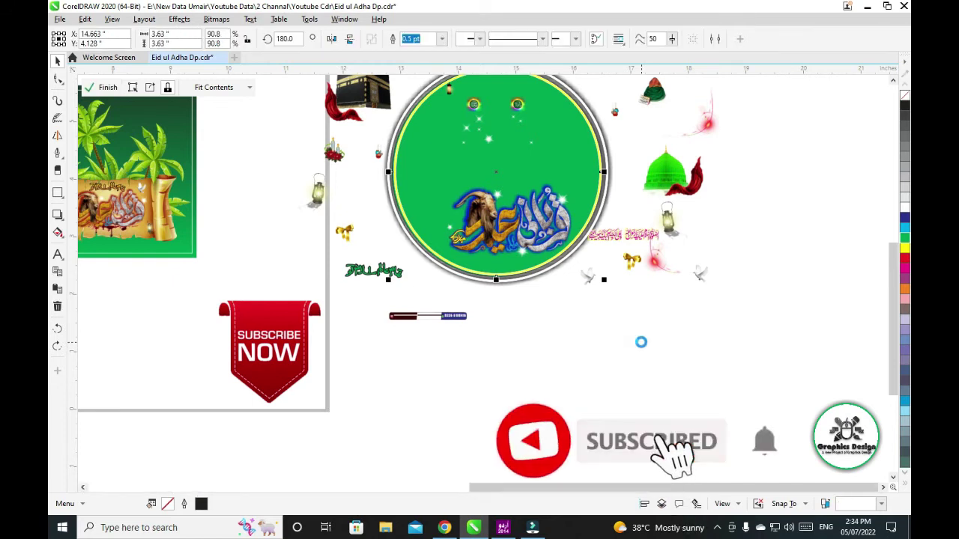
Undo eight times to strip the circular profile design and its pieces from the page
key(ctrl+z)
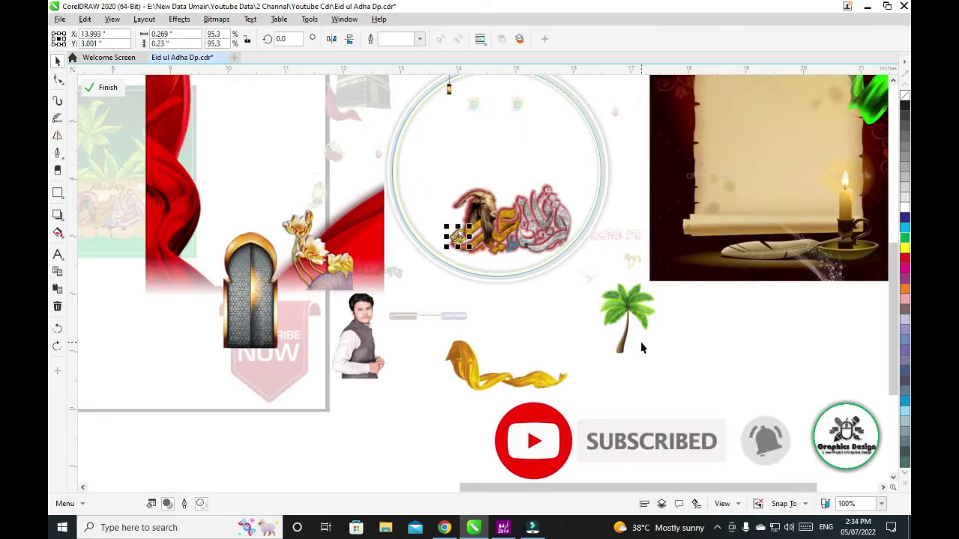
key(ctrl+z)
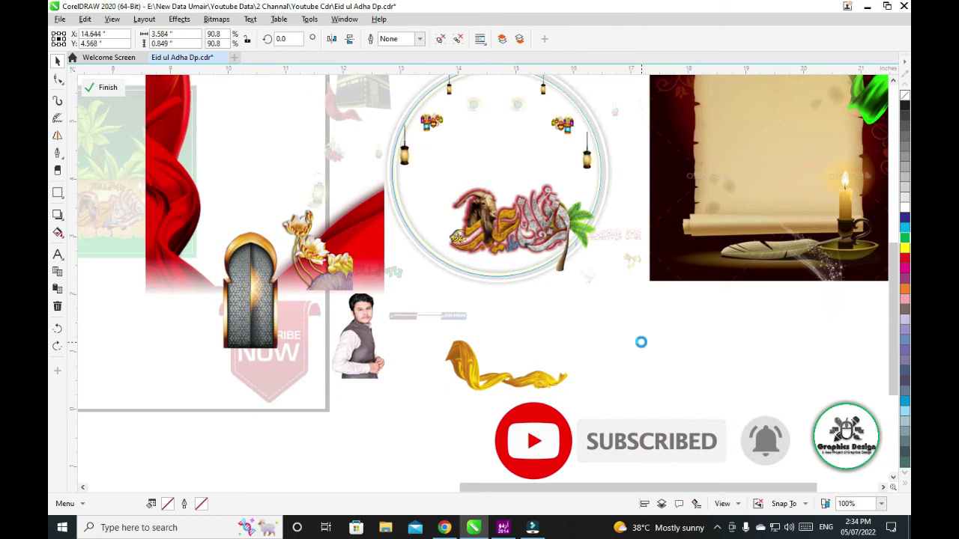
key(ctrl+z)
key(ctrl+z)
key(ctrl+z)
key(ctrl+z)
key(ctrl+z)
key(ctrl+z)
key(ctrl+z)
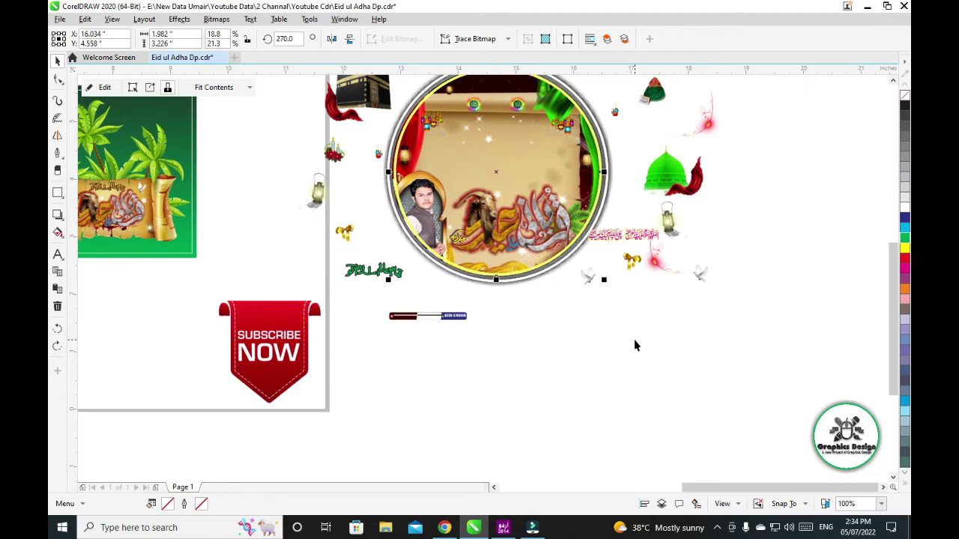
key(ctrl+z)
key(ctrl+z)
key(ctrl+z)
key(ctrl+z)
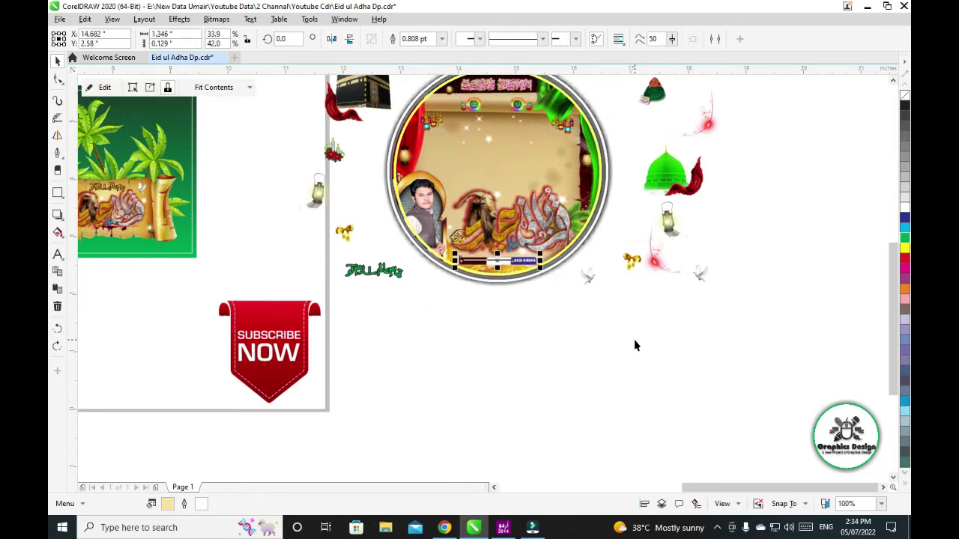
key(ctrl+z)
key(ctrl+z)
key(ctrl+z)
key(ctrl+z)
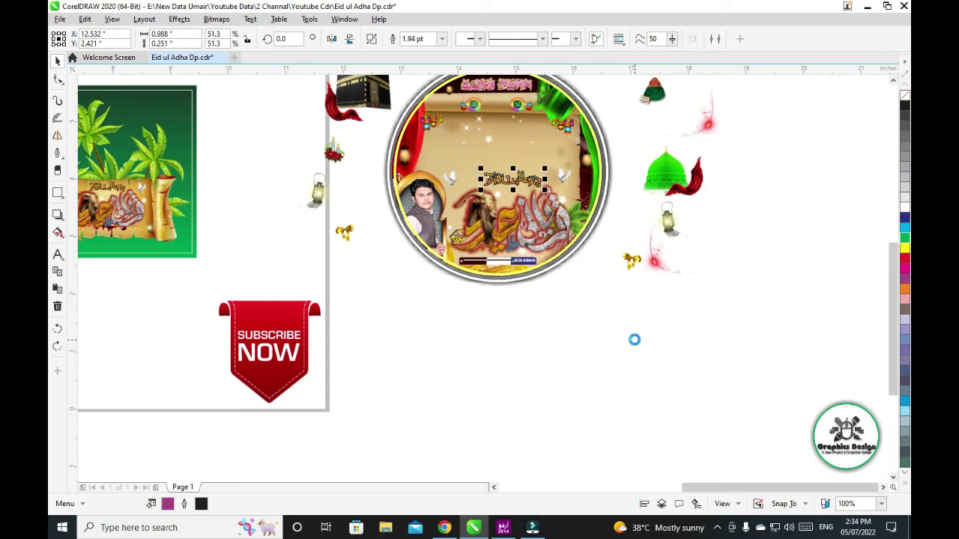
key(ctrl+z)
key(ctrl+z)
key(ctrl+z)
key(ctrl+z)
key(ctrl+z)
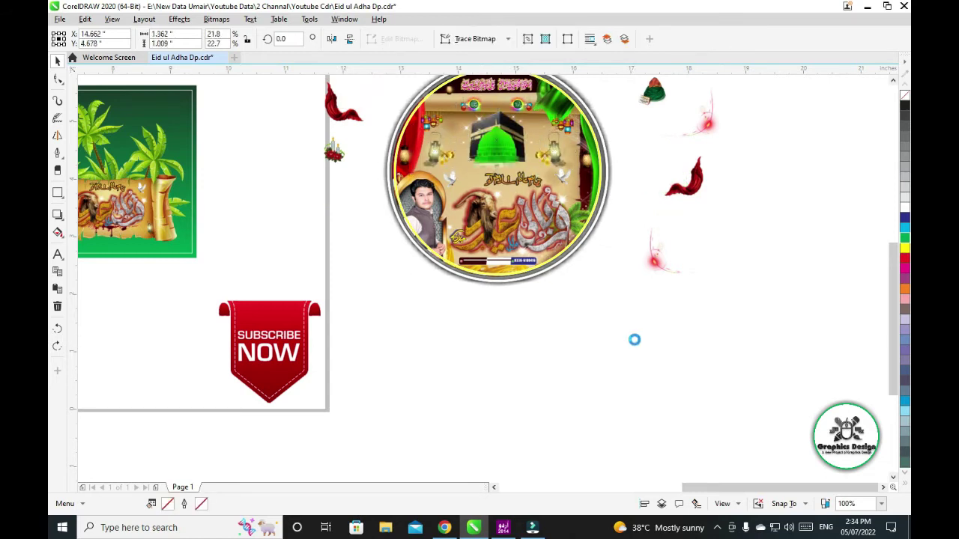
key(ctrl+z)
key(ctrl+z)
key(ctrl+z)
key(ctrl+z)
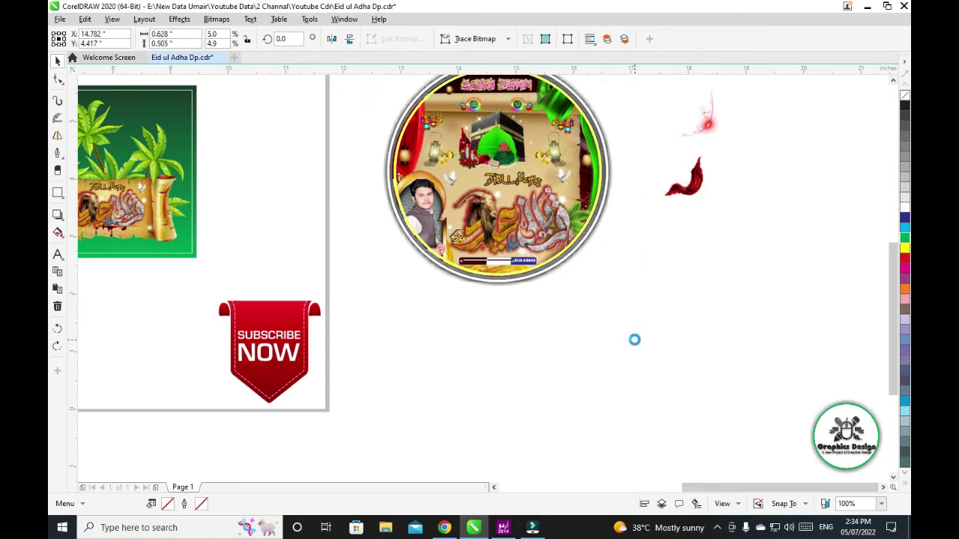
key(ctrl+z)
key(ctrl+z)
key(ctrl+z)
key(ctrl+z)
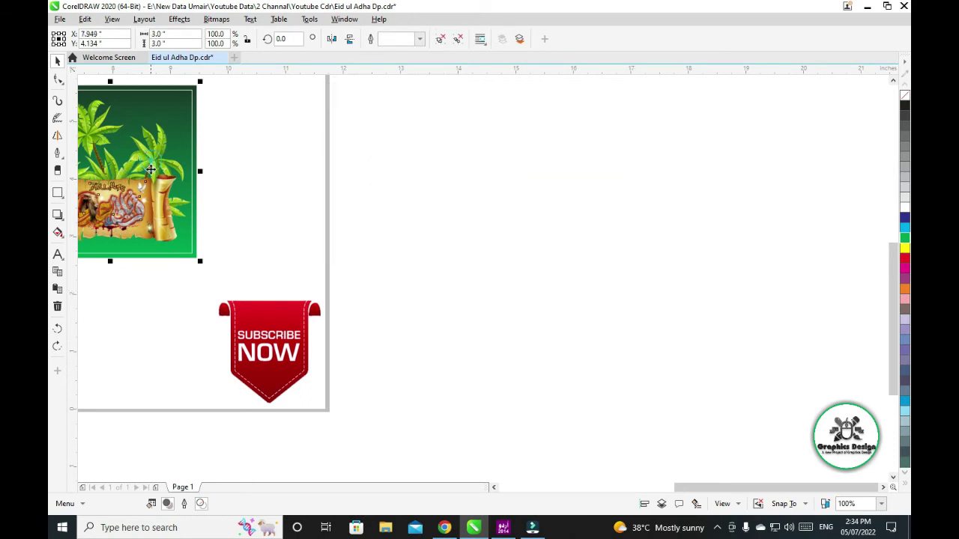
Drag a copy of the palm-scroll artwork right of the page and preview it full screen
drag(150, 188, 524, 184)
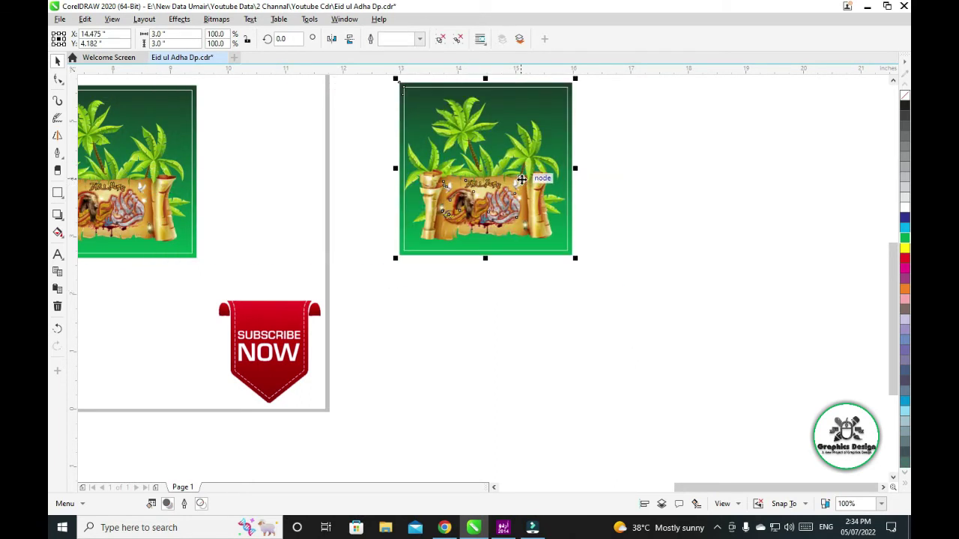
key(shift+F2)
key(F9)
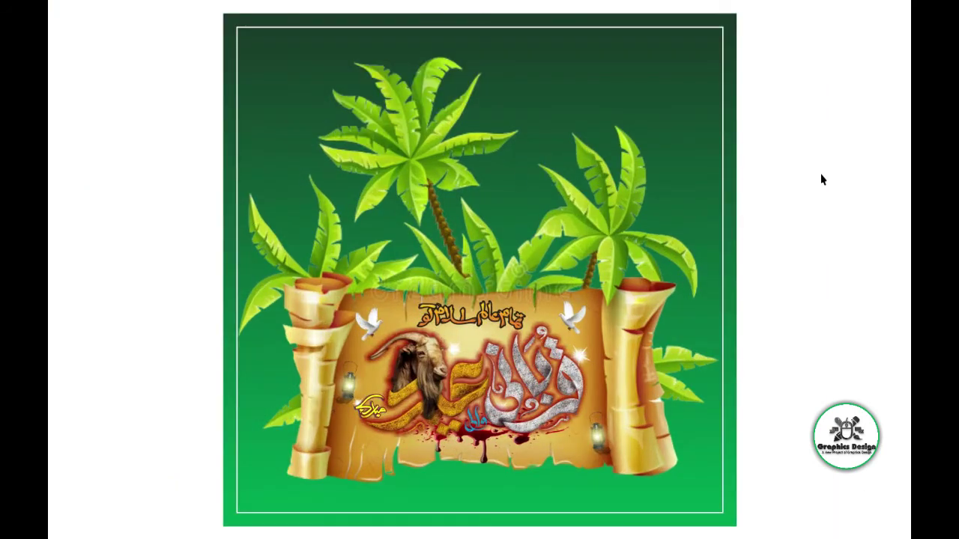
click(878, 182)
Zoom in, select the central scroll artwork and ungroup it
drag(252, 271, 696, 446)
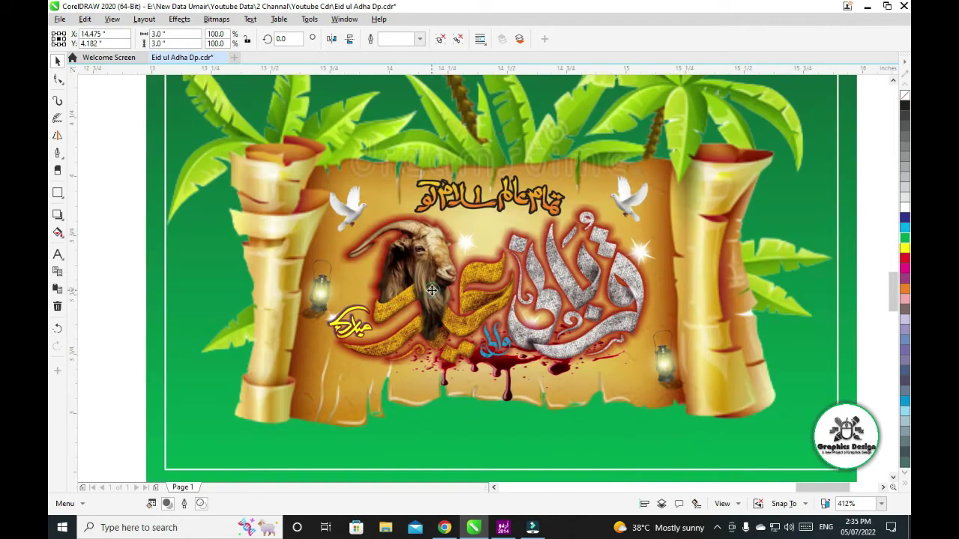
click(120, 162)
click(312, 271)
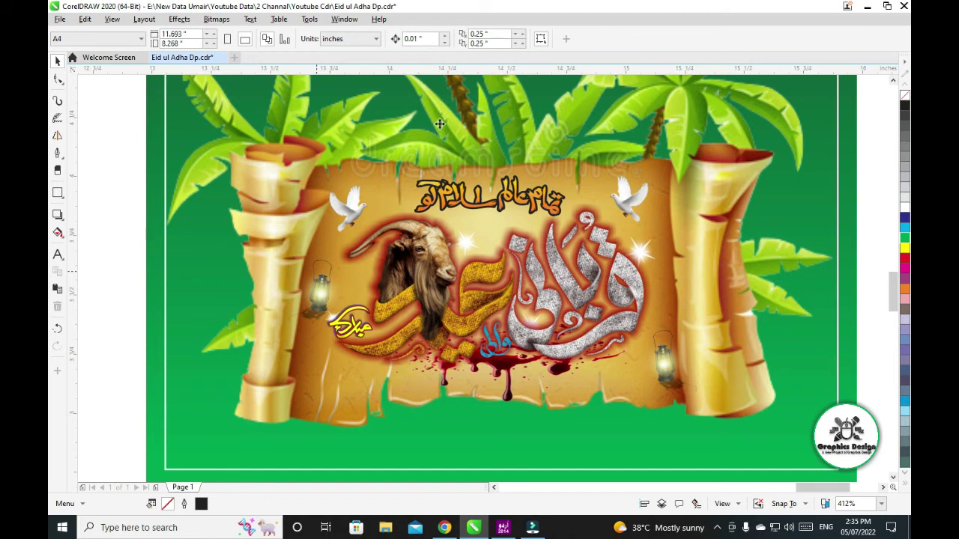
click(117, 220)
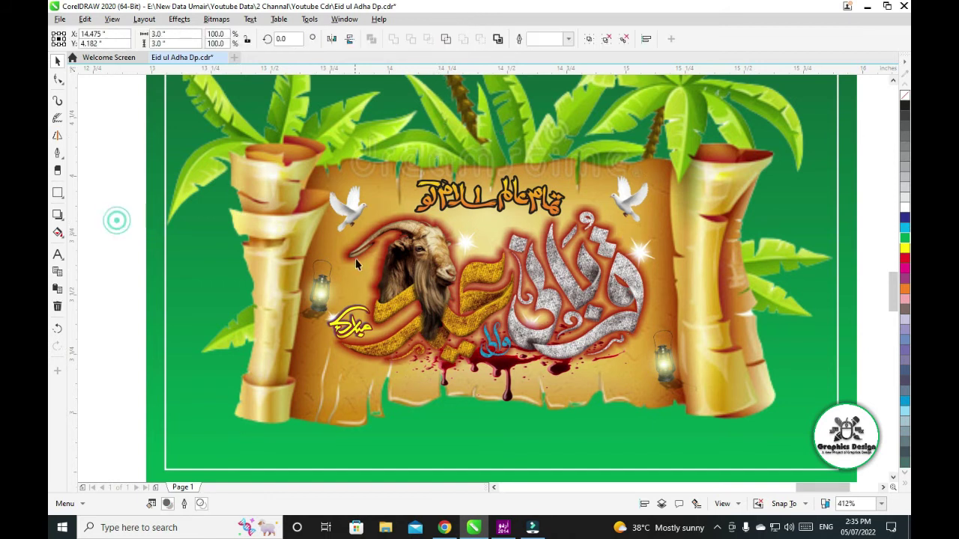
click(402, 249)
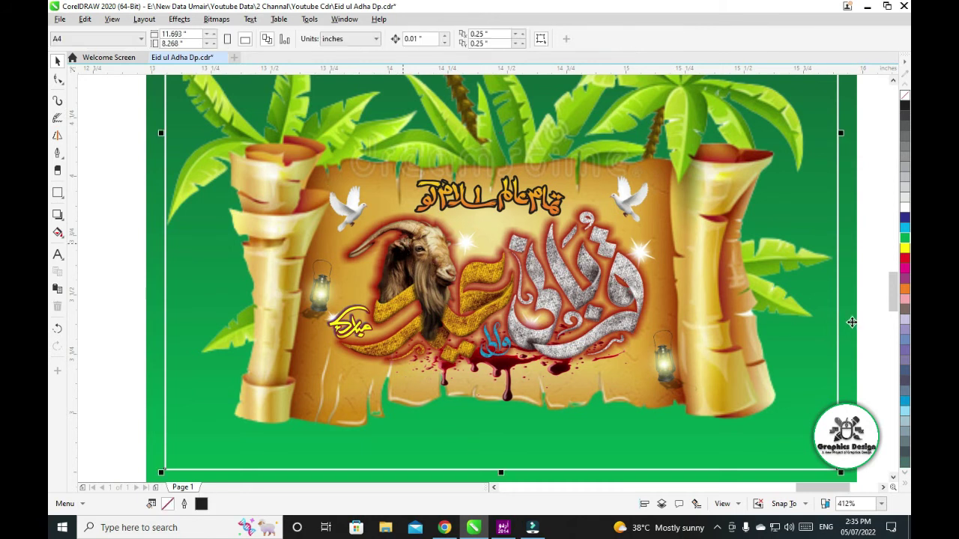
click(851, 322)
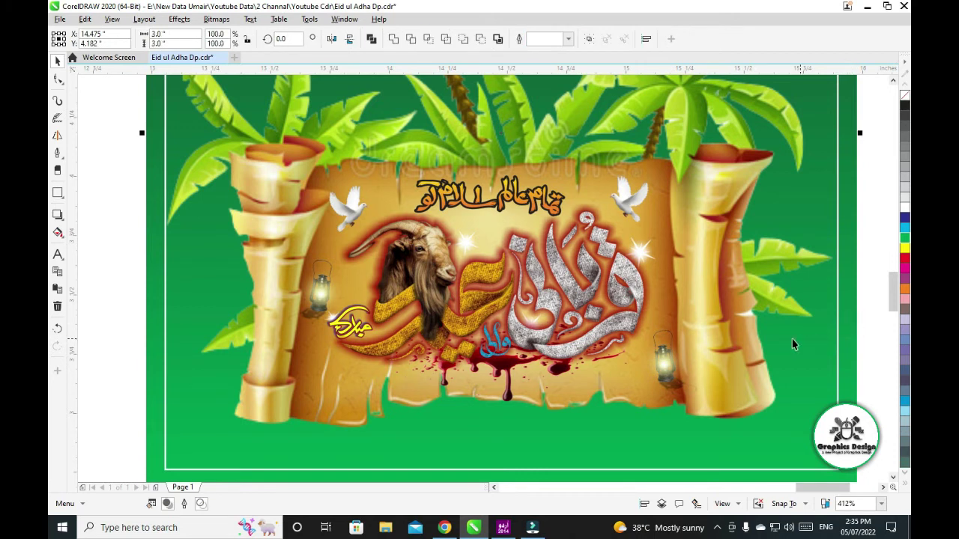
click(614, 289)
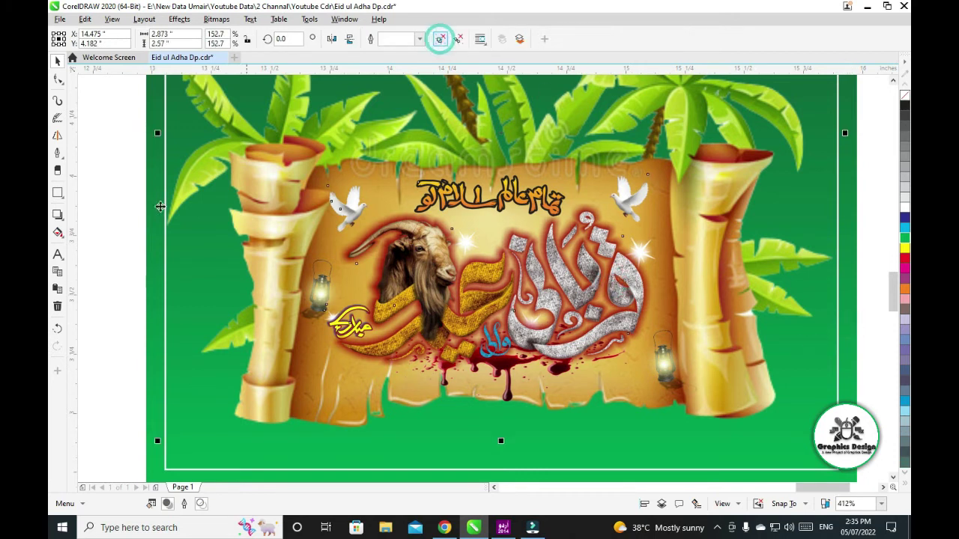
click(440, 40)
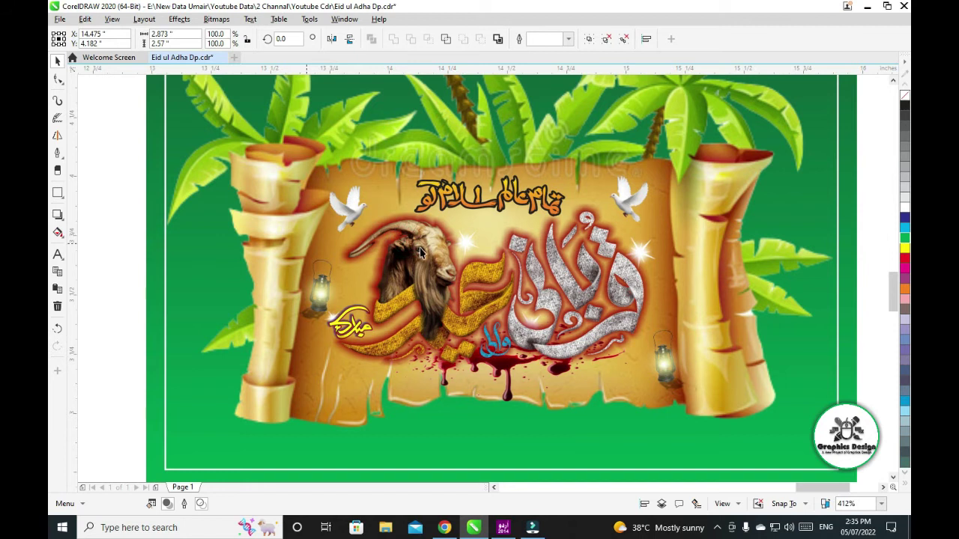
Add a drop shadow to the goat calligraphy bitmap and set its colour to blue
click(457, 270)
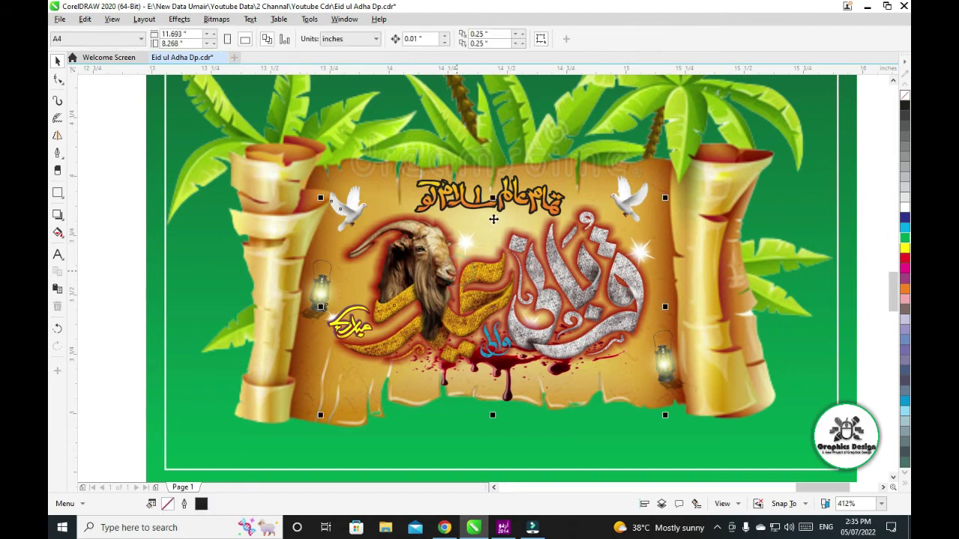
drag(457, 271, 494, 218)
key(ctrl+z)
ctrl+click(483, 261)
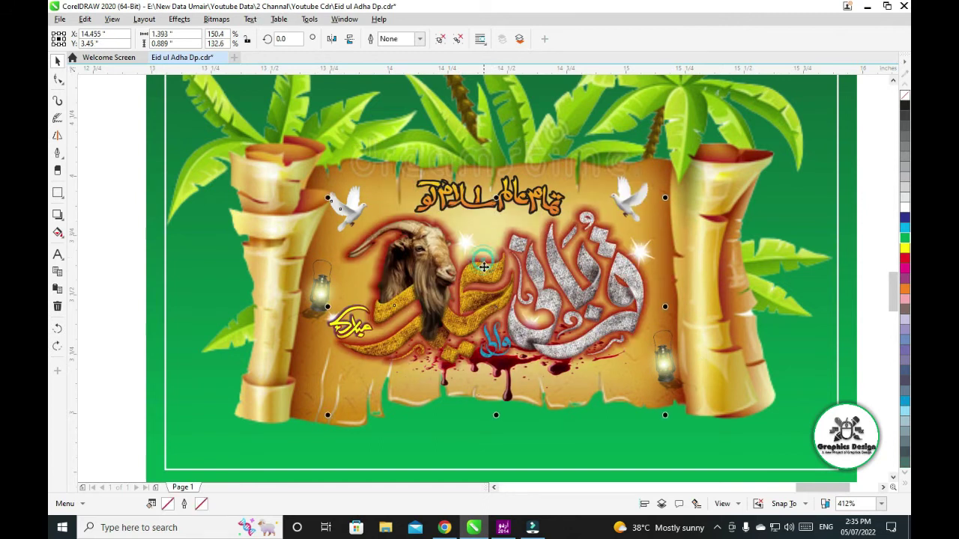
ctrl+click(485, 266)
drag(489, 269, 504, 250)
key(ctrl+z)
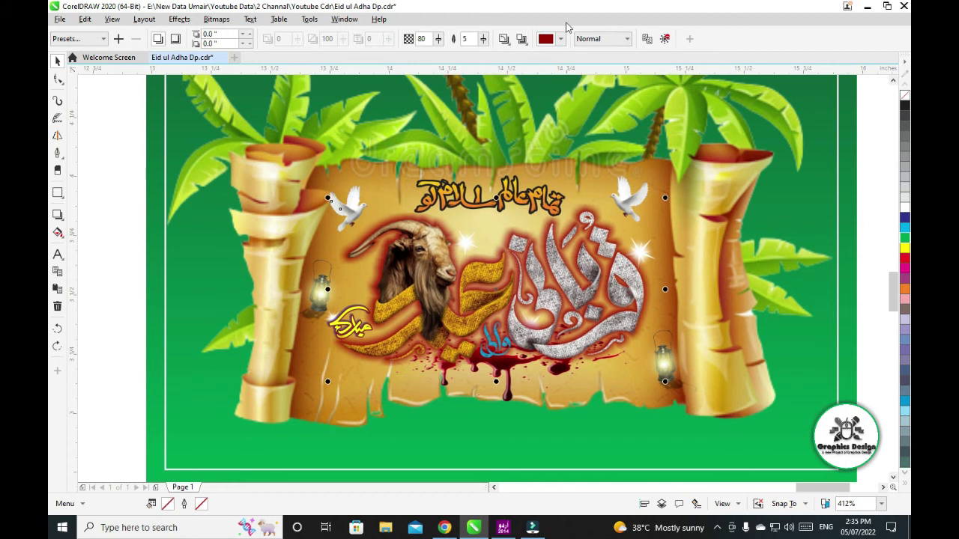
click(560, 39)
click(598, 103)
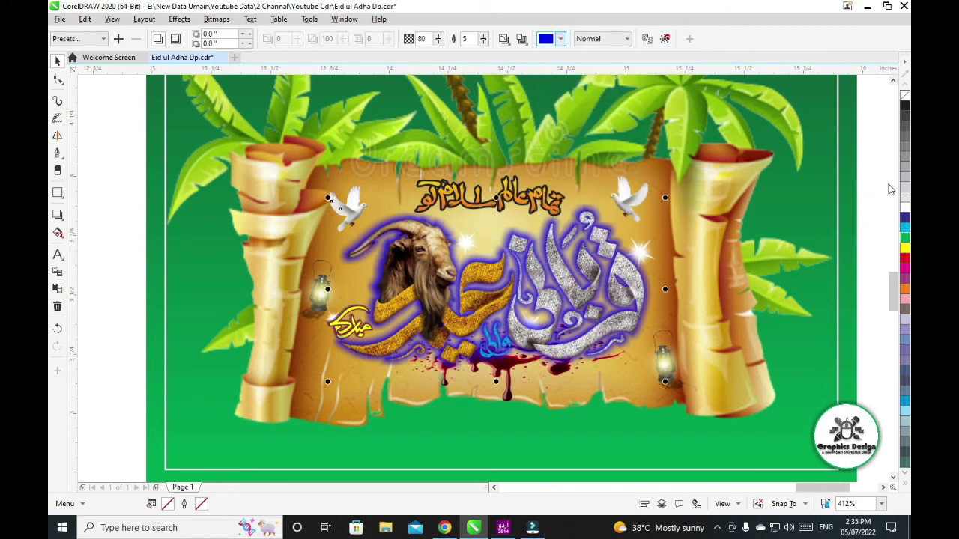
click(509, 201)
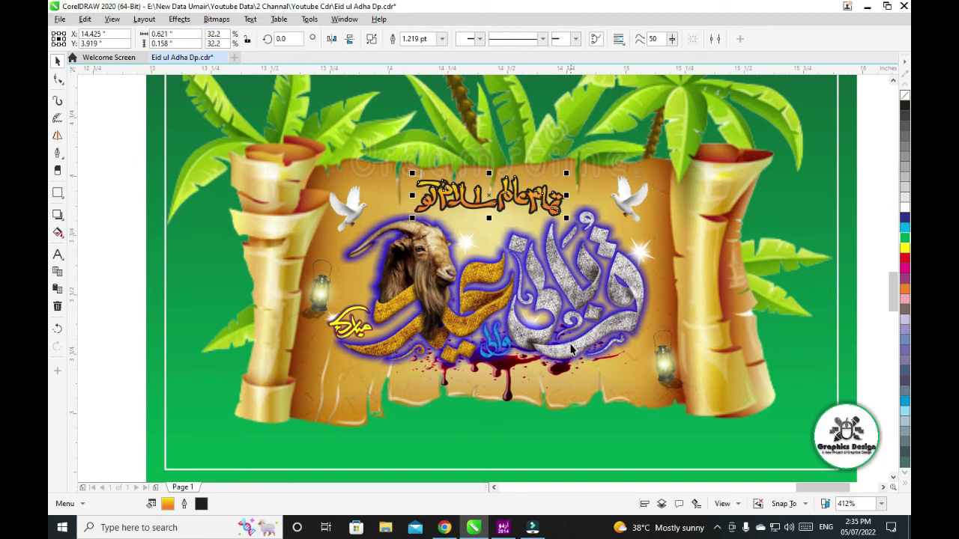
click(571, 349)
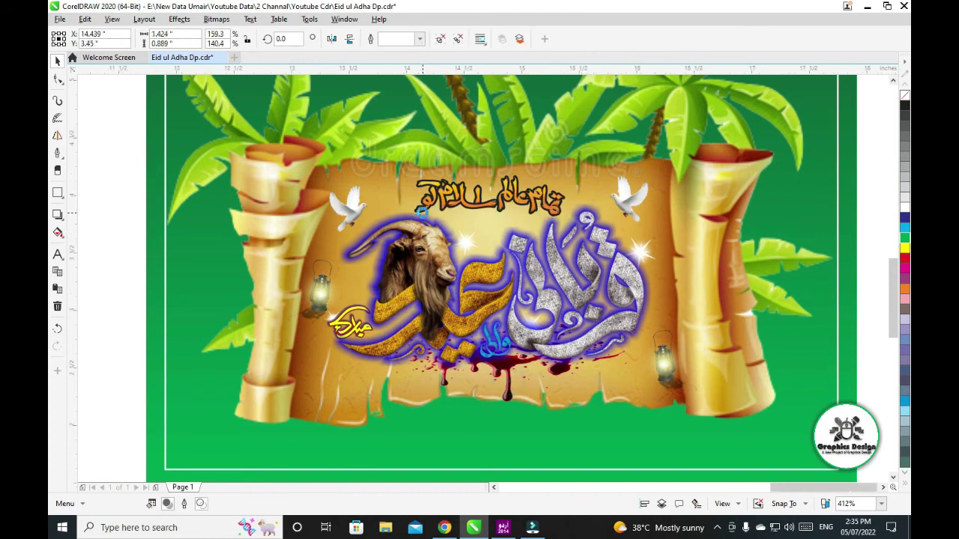
Move the goat calligraphy off the scroll onto the canvas at right and ungroup it
scroll(422, 212, down, 3)
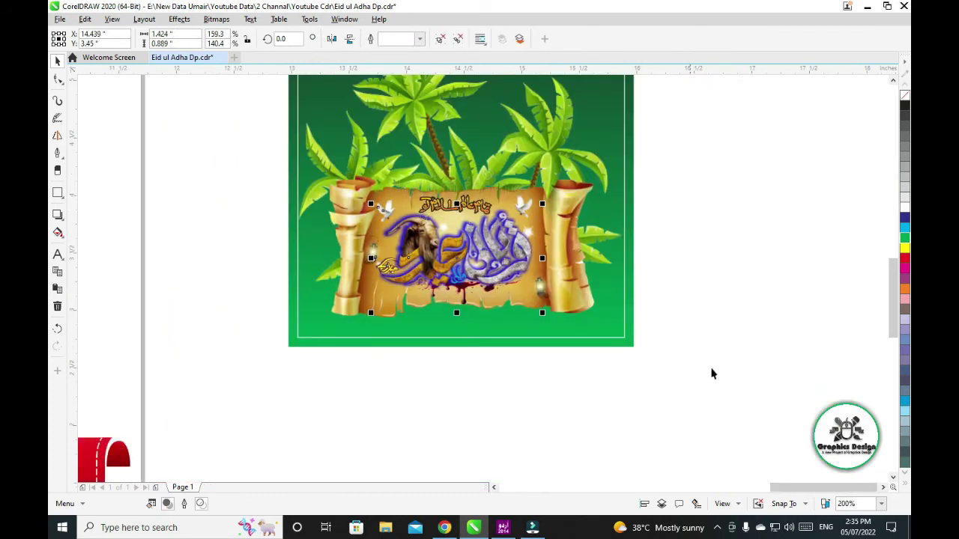
click(374, 284)
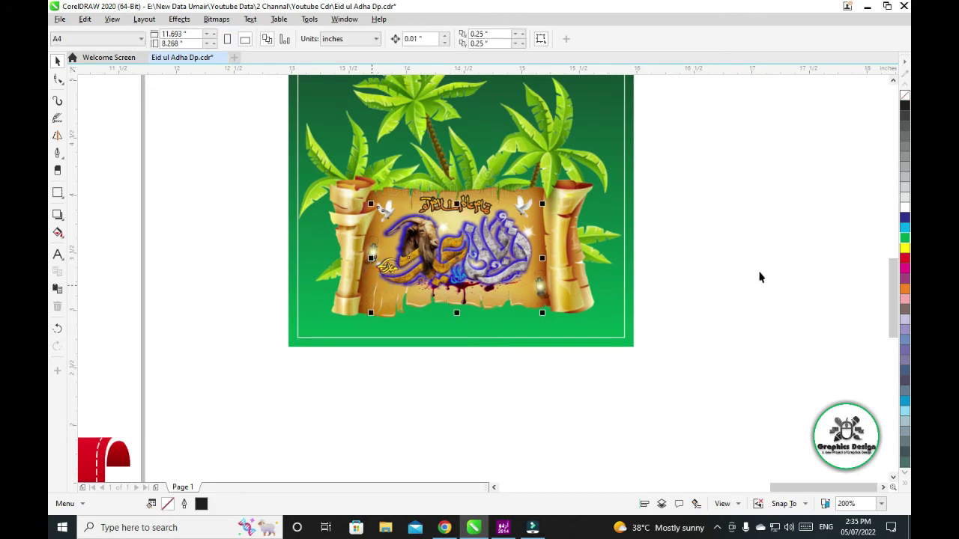
drag(456, 257, 759, 278)
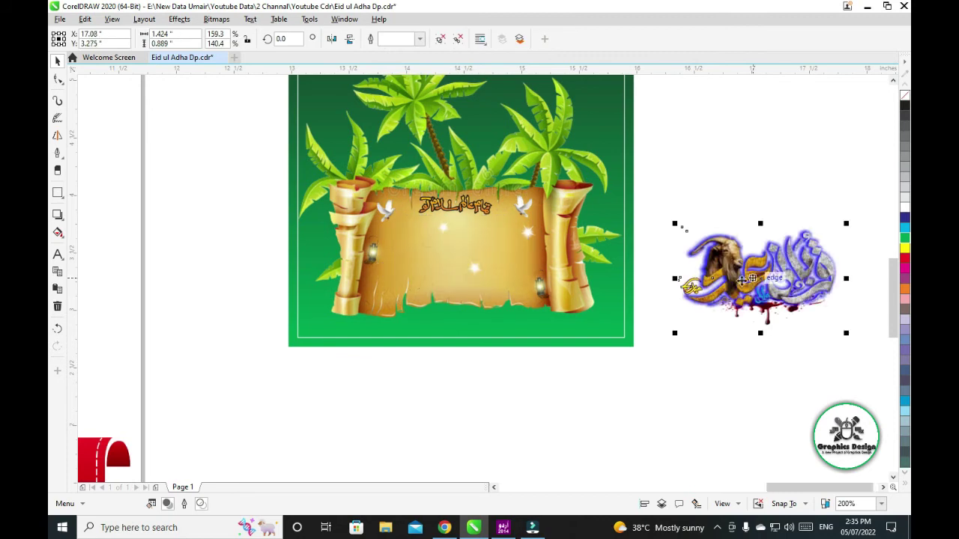
click(452, 34)
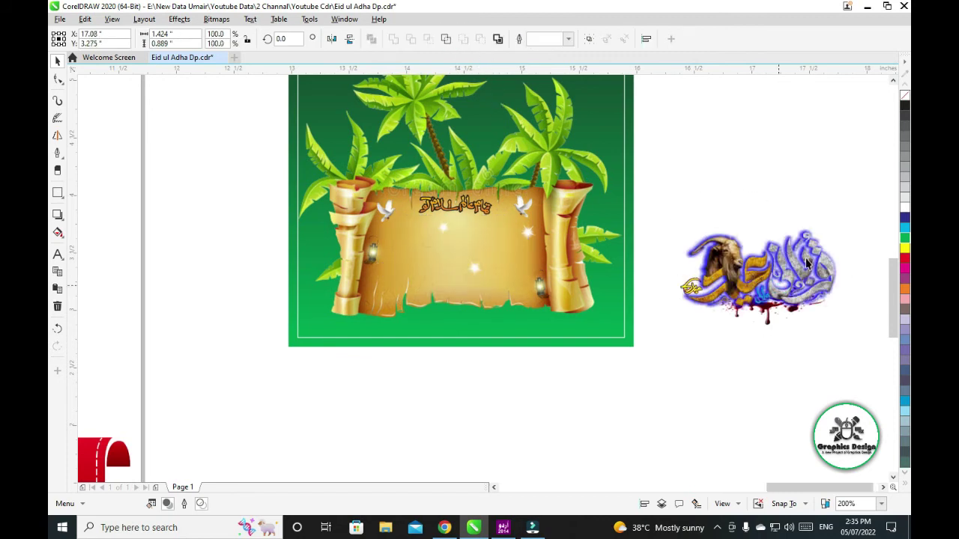
click(789, 187)
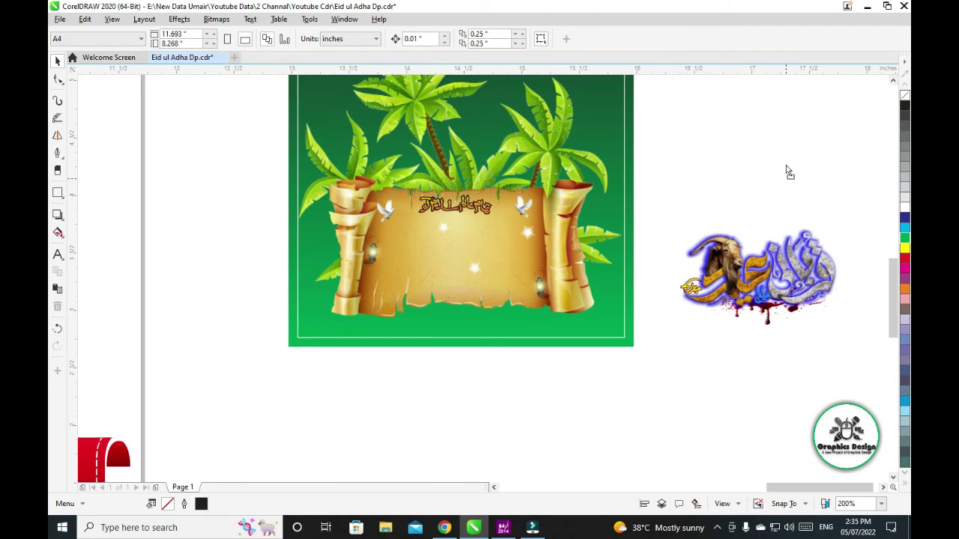
Drag the pieces apart: calligraphy, blood splash, gold ornament, palm scroll, title and both lanterns
drag(789, 257, 787, 171)
drag(789, 298, 777, 359)
drag(694, 289, 653, 265)
drag(564, 186, 380, 369)
drag(454, 205, 581, 424)
drag(374, 254, 265, 159)
drag(531, 287, 626, 380)
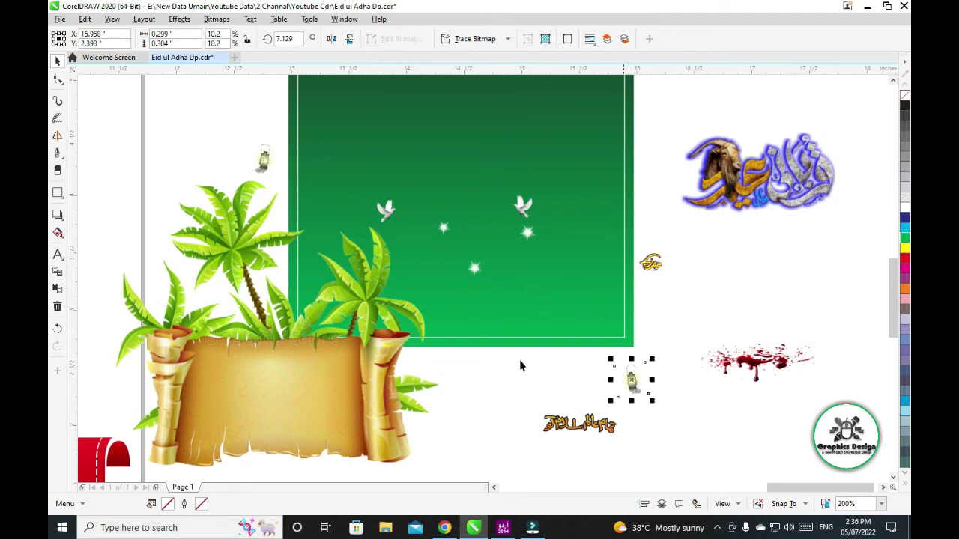
Add a test text reading 'Ctrl +z' on the green background
click(57, 255)
click(457, 135)
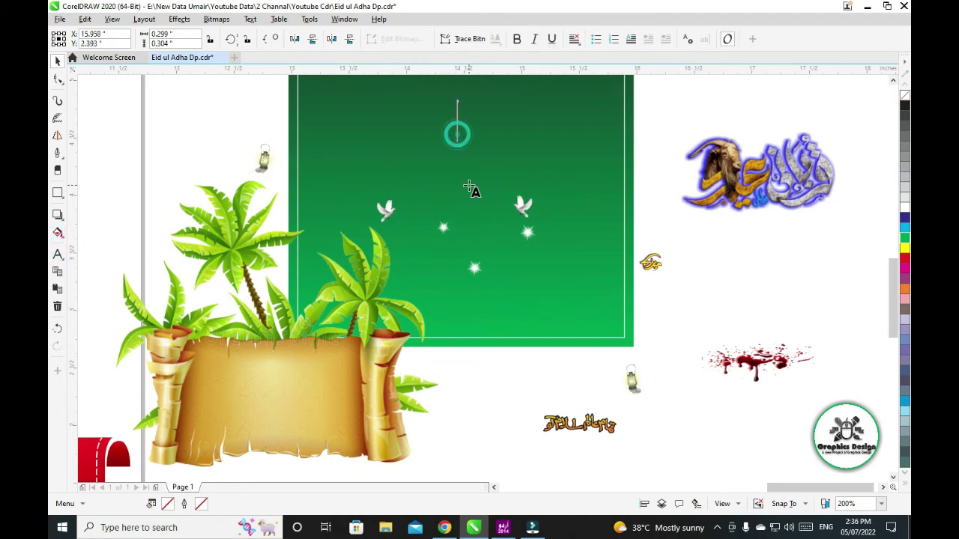
text(Ctrl +z)
click(57, 60)
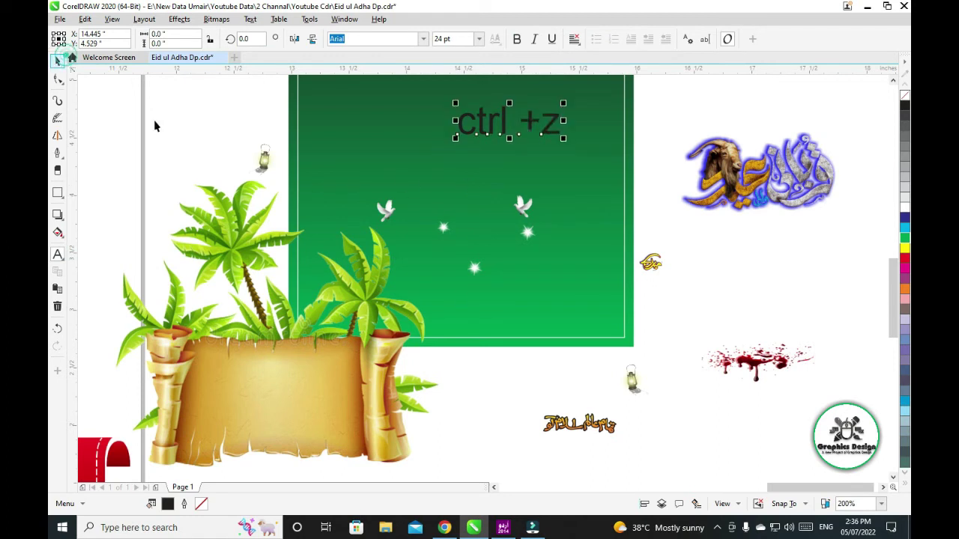
Undo four times with Ctrl+Z to restore the grouped 3.0 × 3.0 inch palm-scroll artwork
key(ctrl+z)
key(ctrl+z)
key(ctrl+z)
key(ctrl+z)
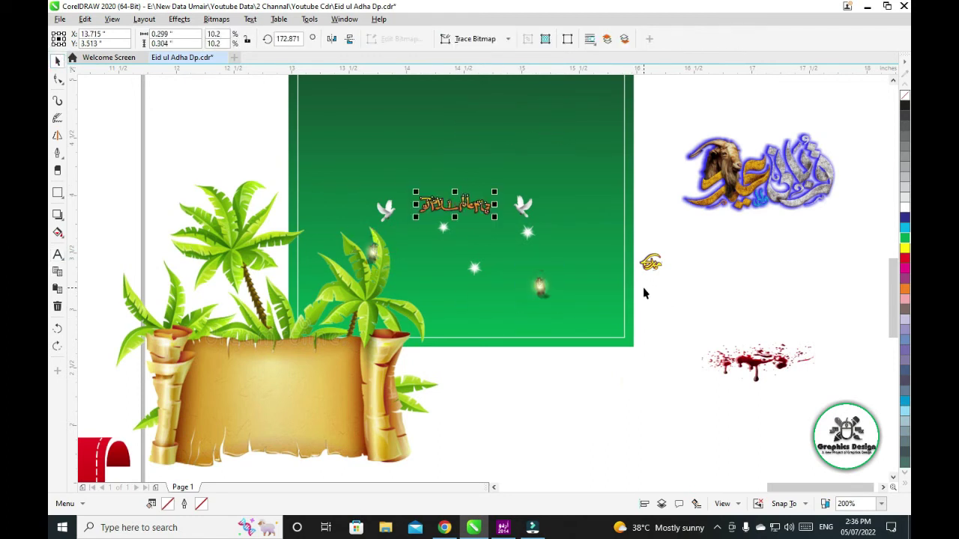
key(ctrl+z)
key(ctrl+z)
key(ctrl+z)
key(ctrl+z)
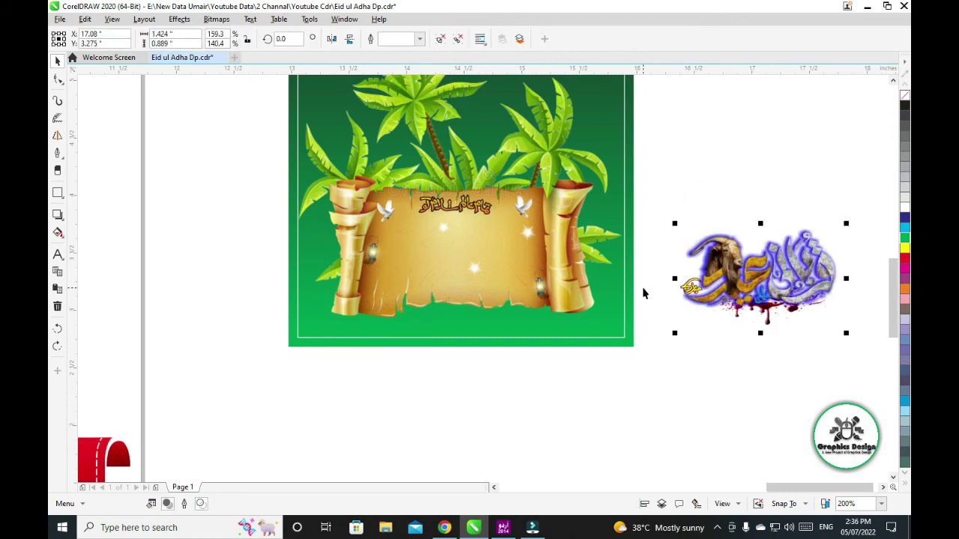
key(ctrl+z)
key(ctrl+z)
key(ctrl+z)
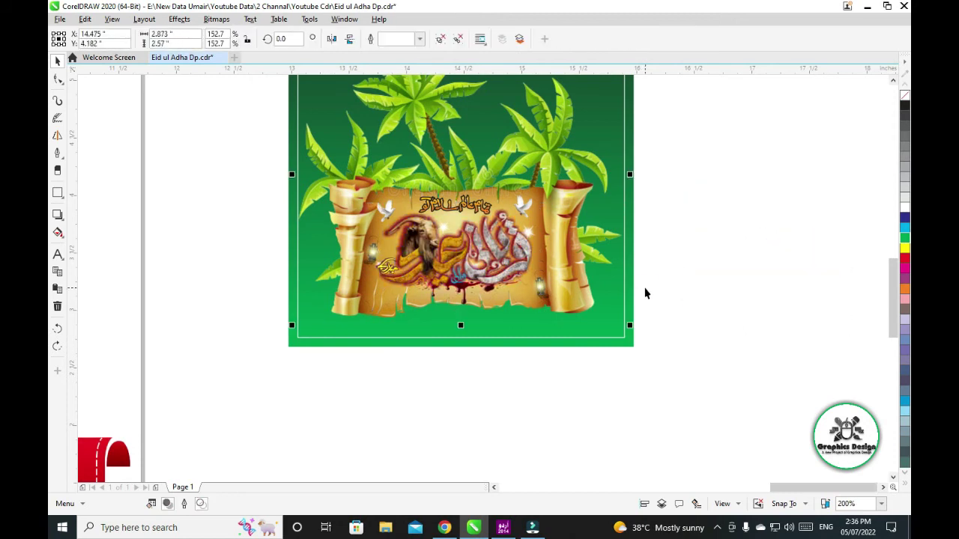
key(ctrl+z)
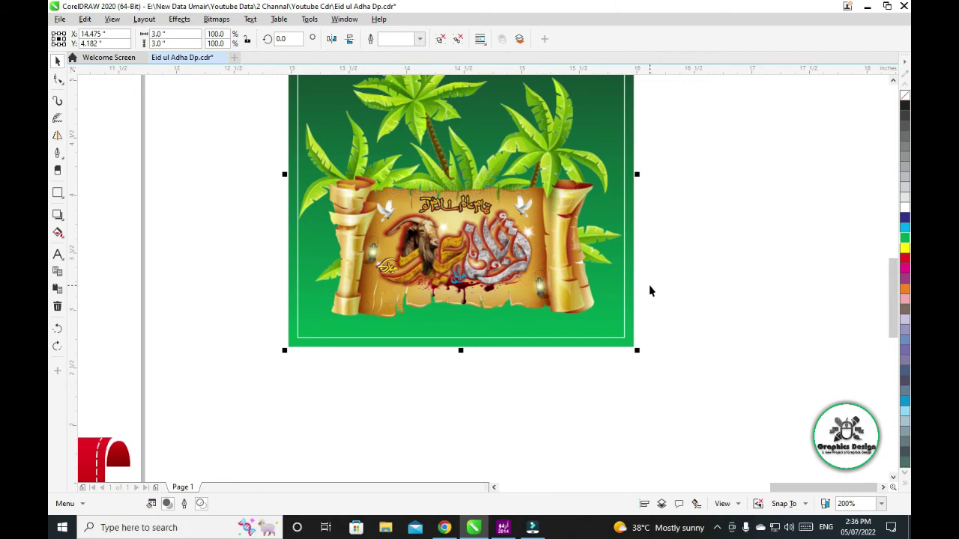
scroll(649, 285, down, 2)
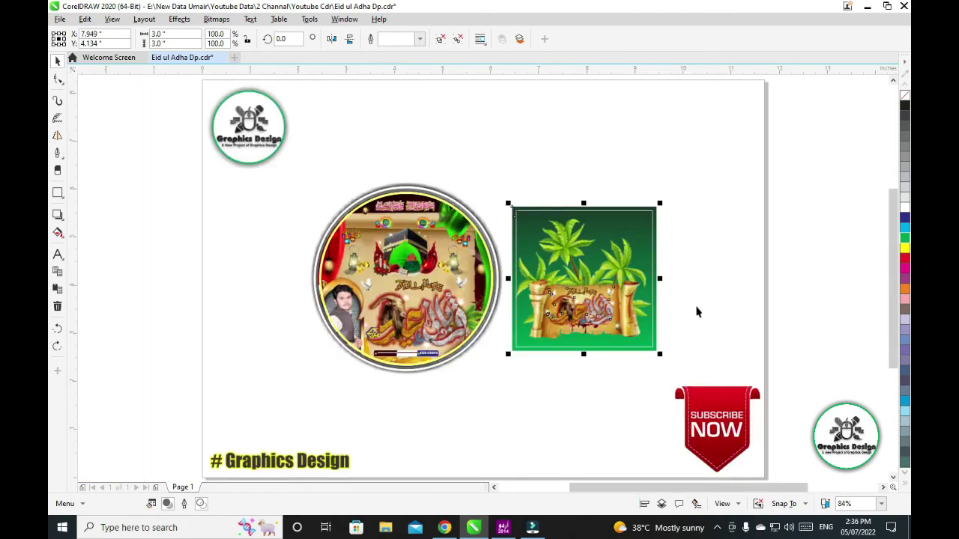
click(338, 179)
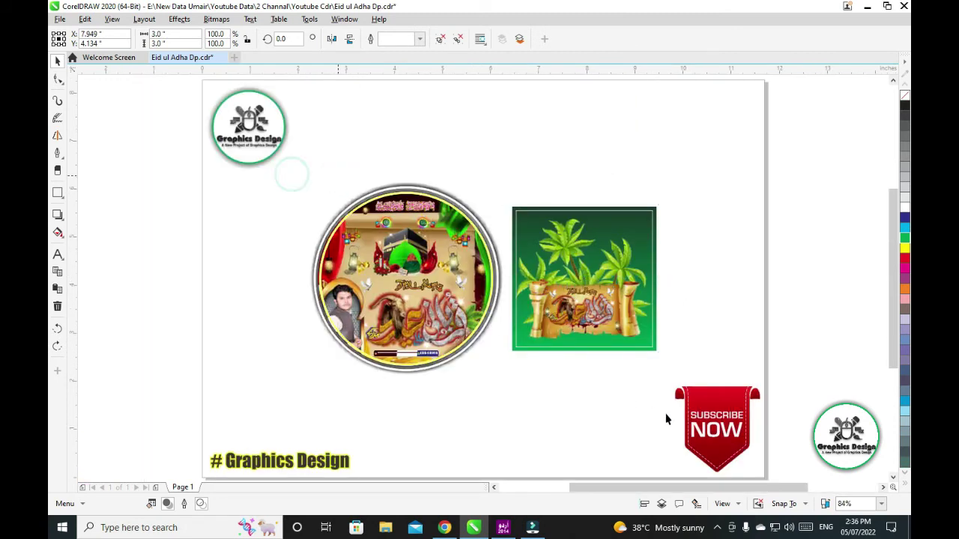
drag(277, 163, 704, 407)
click(113, 255)
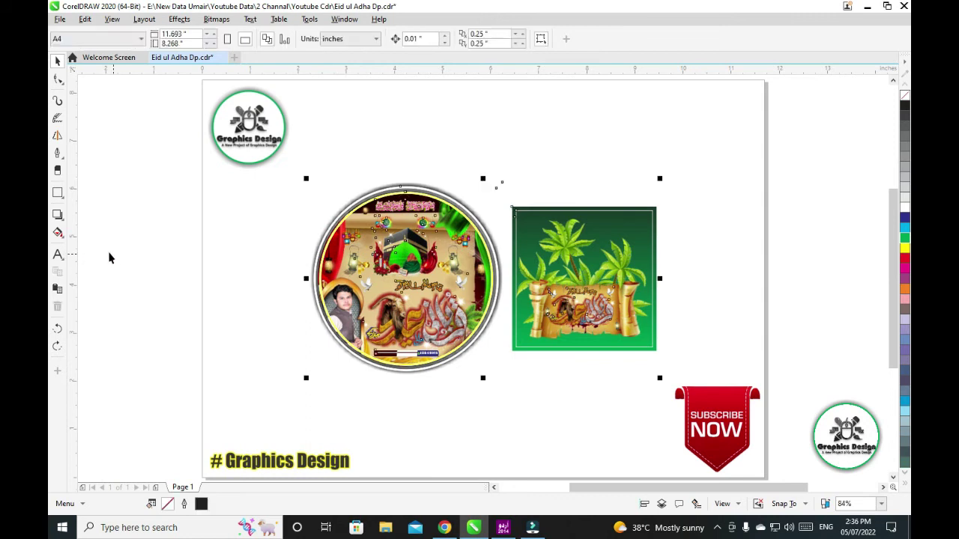
click(59, 254)
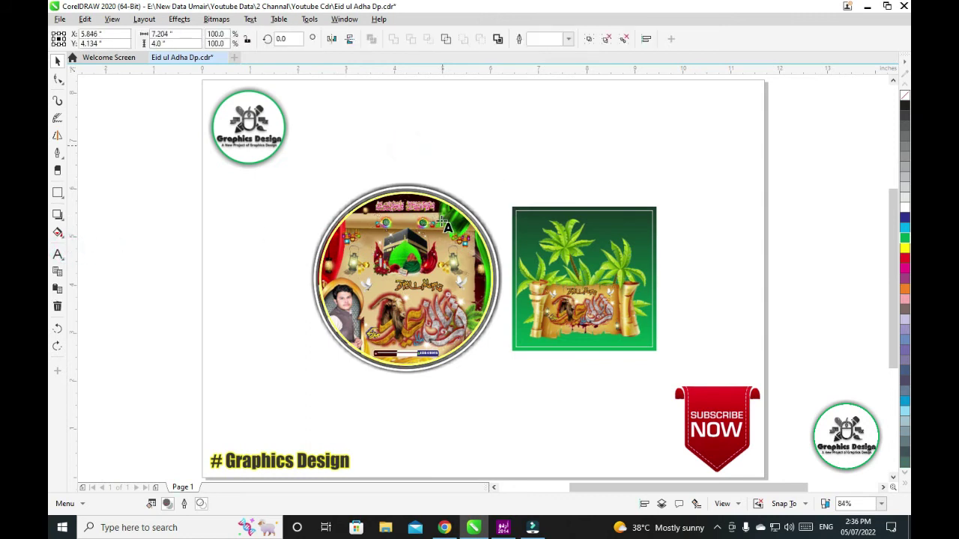
click(405, 142)
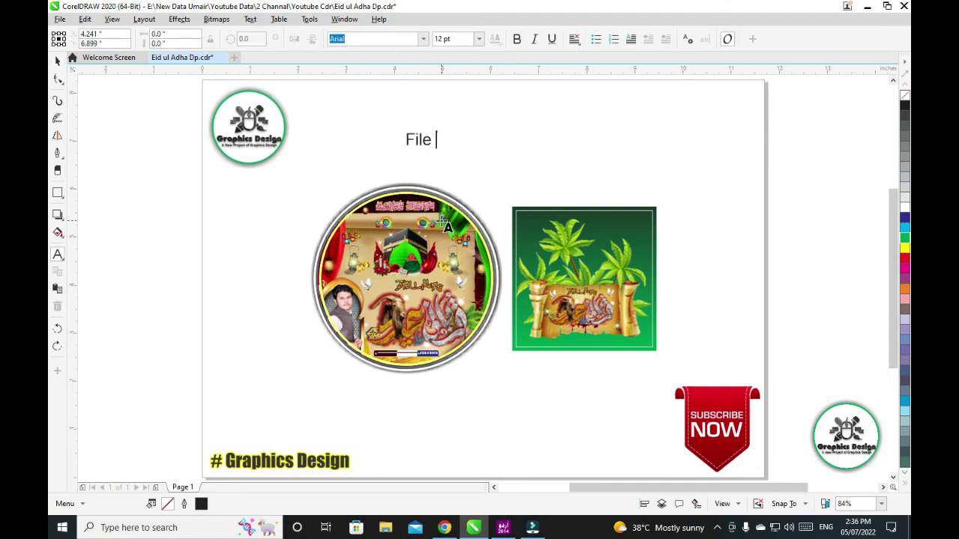
key(Escape)
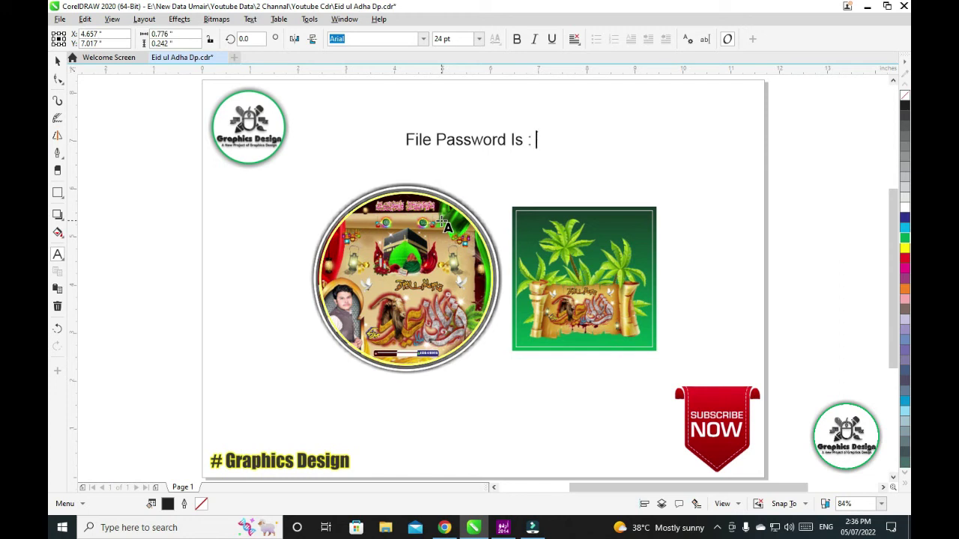
key(BackSpace)
key(BackSpace)
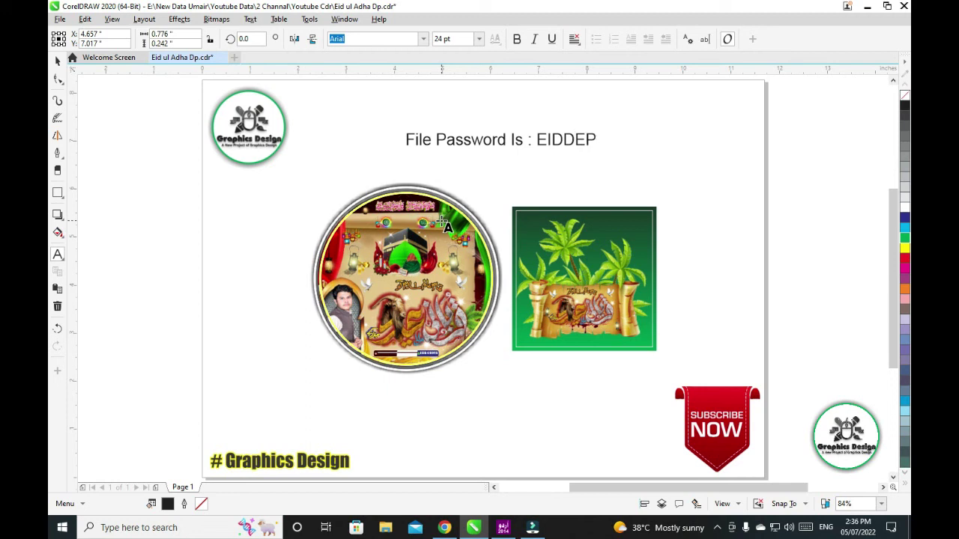
key(BackSpace)
key(BackSpace)
click(58, 60)
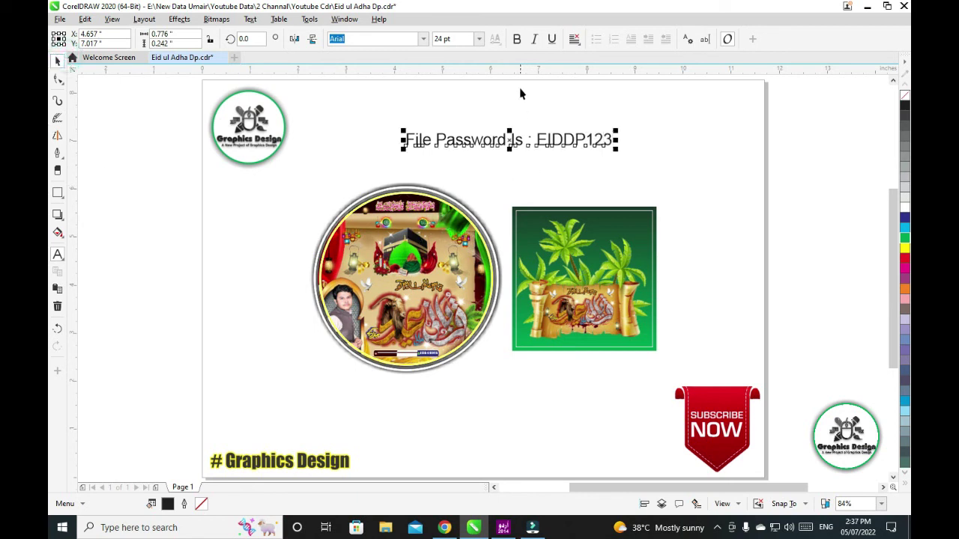
click(517, 39)
drag(527, 150, 521, 169)
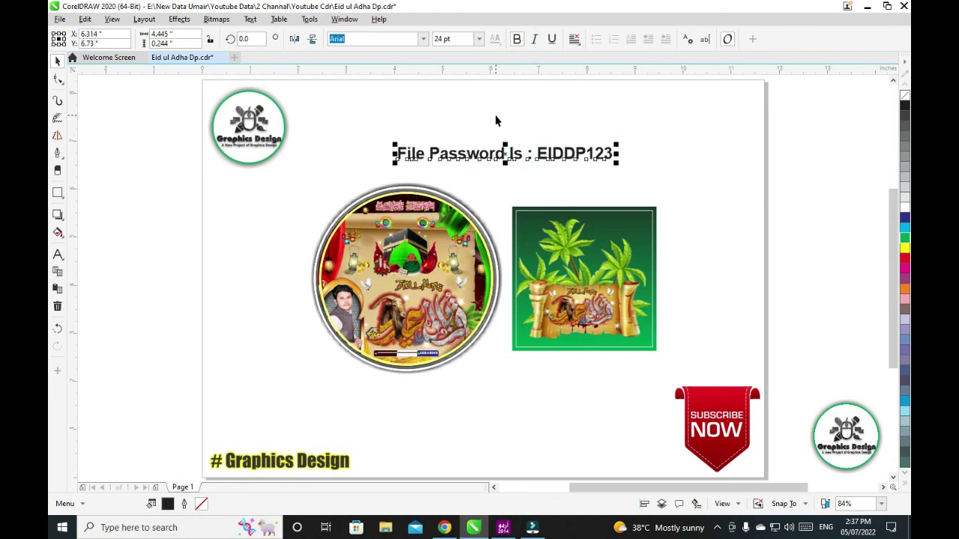
key(Delete)
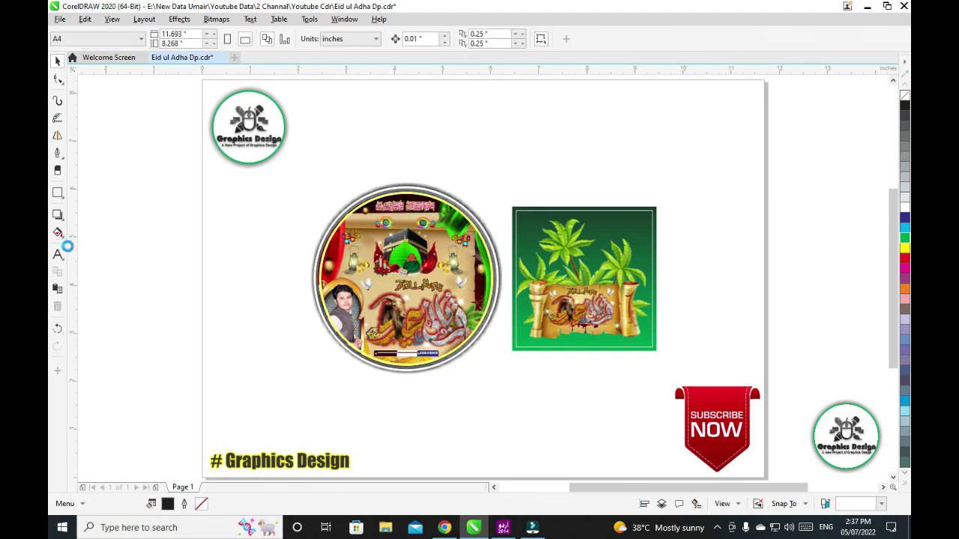
click(58, 255)
Add bold text 'plz Subscribe to my Youtube Chennal' and position it above both designs
click(423, 142)
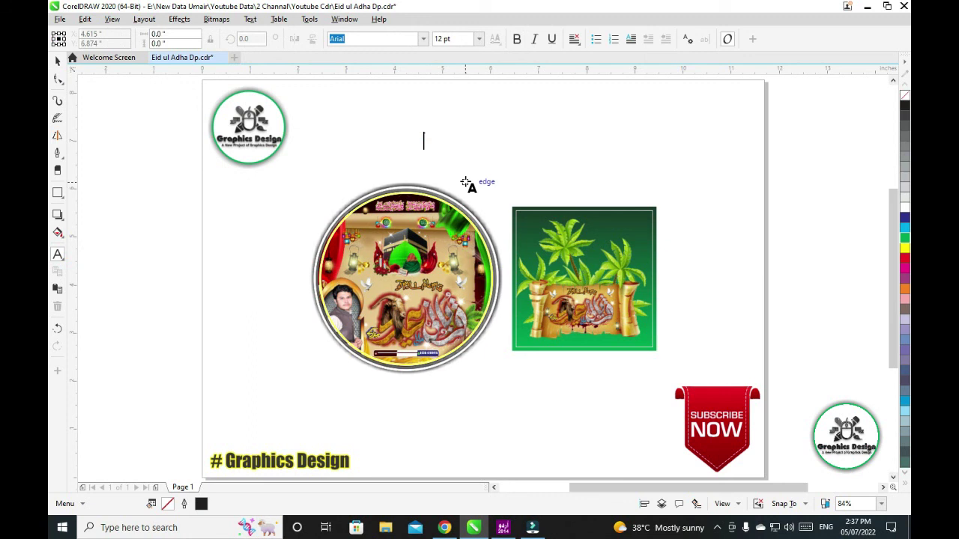
text(plz Subscribe to my)
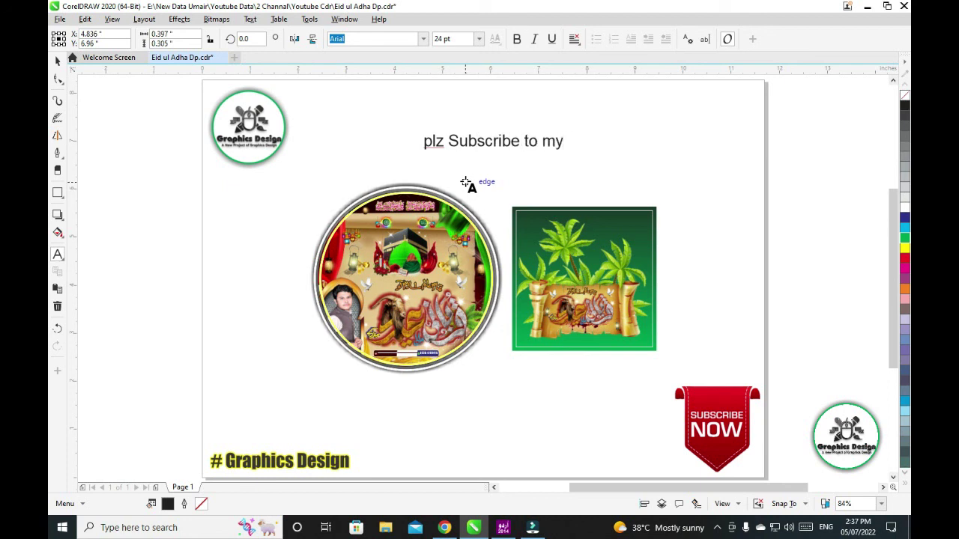
text( Youtube Ch)
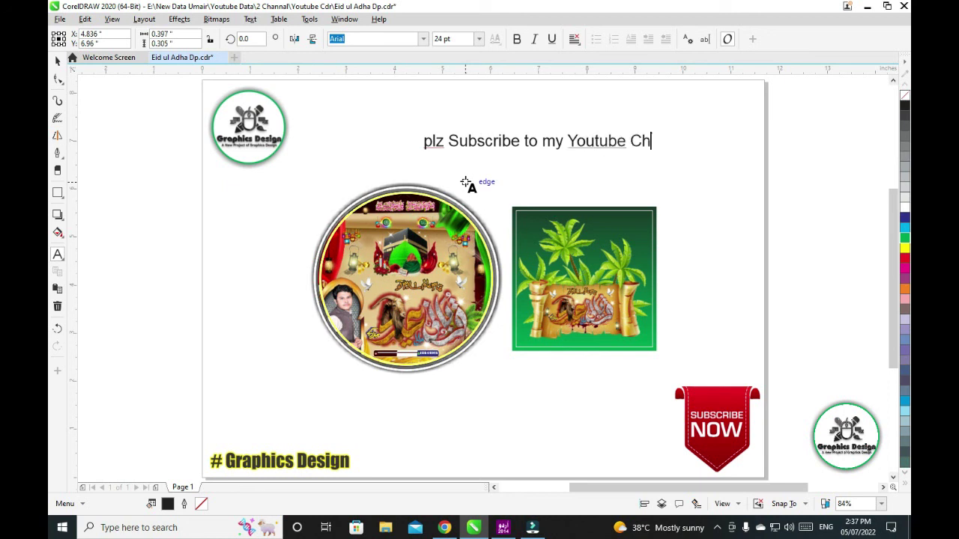
text(ennal)
click(58, 60)
click(517, 39)
drag(487, 155, 451, 177)
click(753, 215)
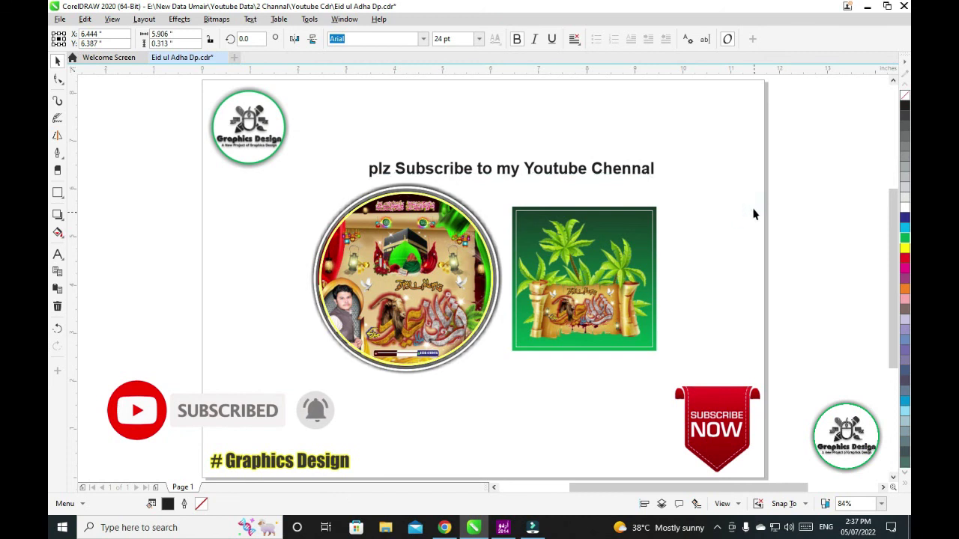